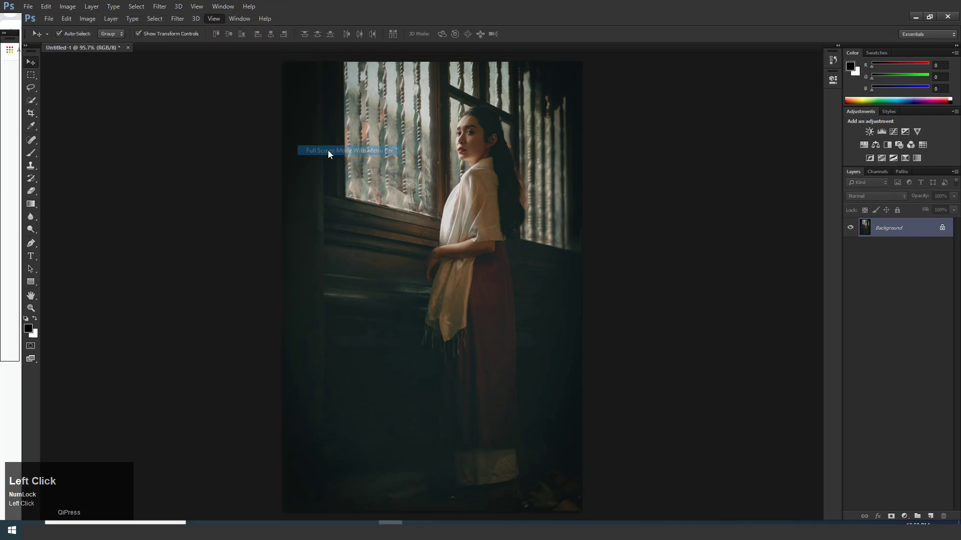
Switch the document window back to Standard Screen Mode
{"action": "key", "text": "space"}
{"action": "right_click", "coordinate": [503, 171]}
{"action": "left_click", "coordinate": [506, 176]}
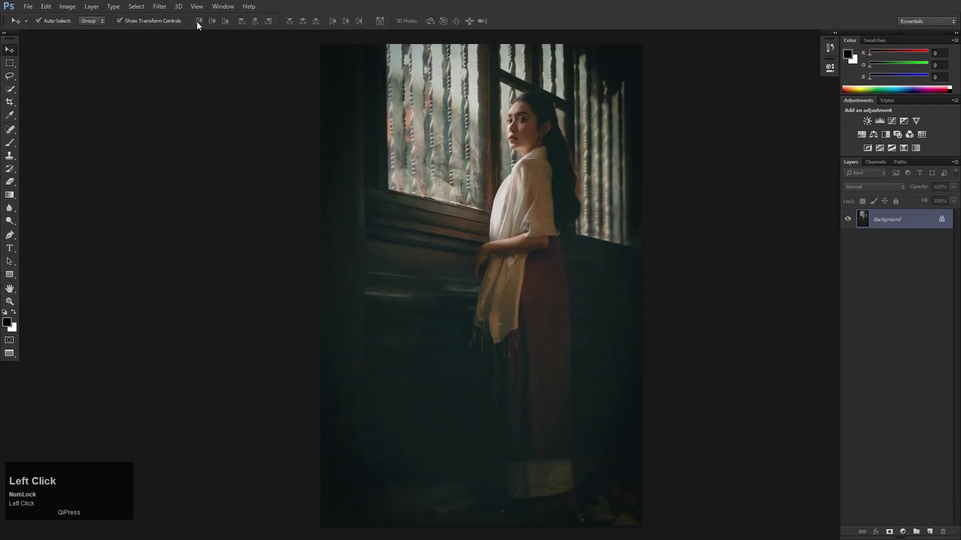
{"action": "left_click", "coordinate": [159, 6]}
{"action": "mouse_move", "coordinate": [196, 6]}
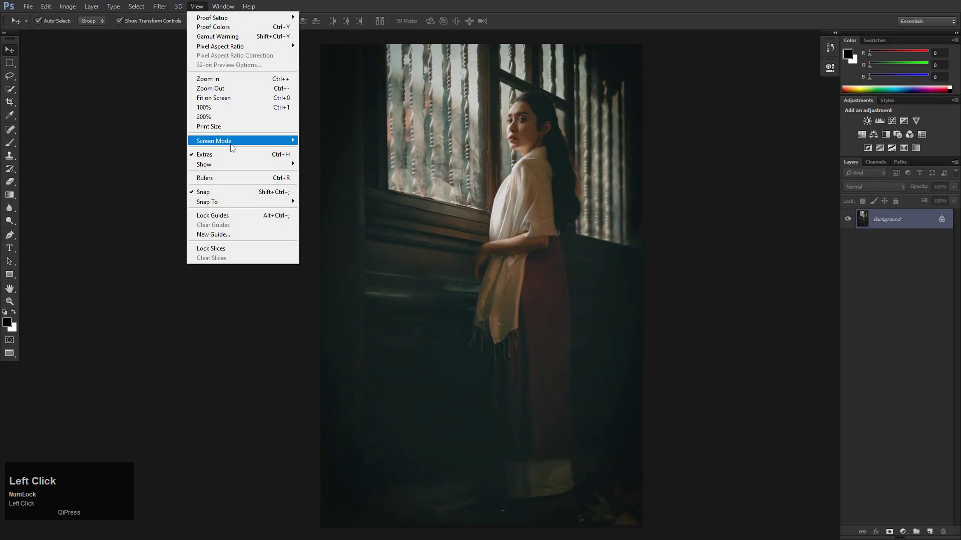
{"action": "left_click", "coordinate": [235, 164]}
{"action": "mouse_move", "coordinate": [241, 142]}
{"action": "left_click", "coordinate": [325, 141]}
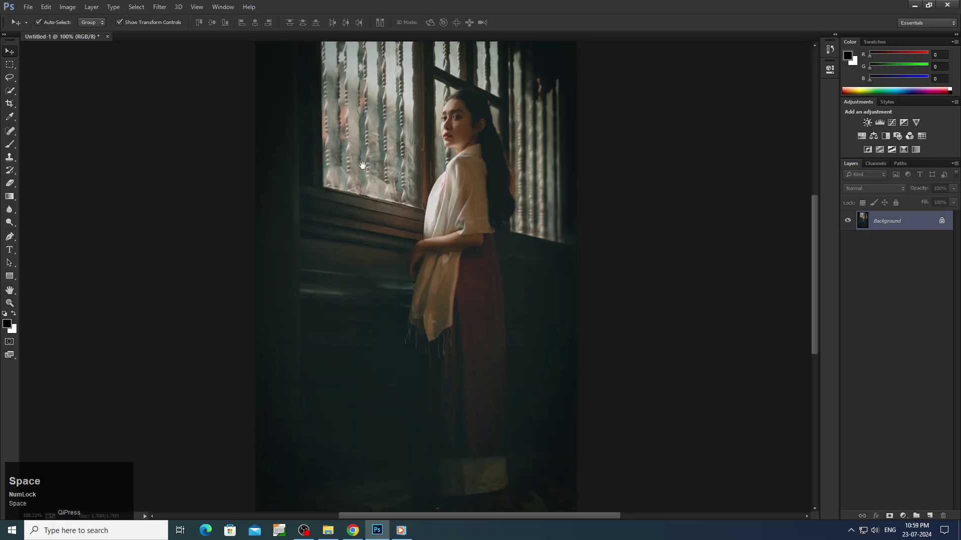
Duplicate the Background layer and name the copy 01
{"action": "left_click", "coordinate": [467, 139], "text": "ctrl"}
{"action": "left_click", "coordinate": [468, 139]}
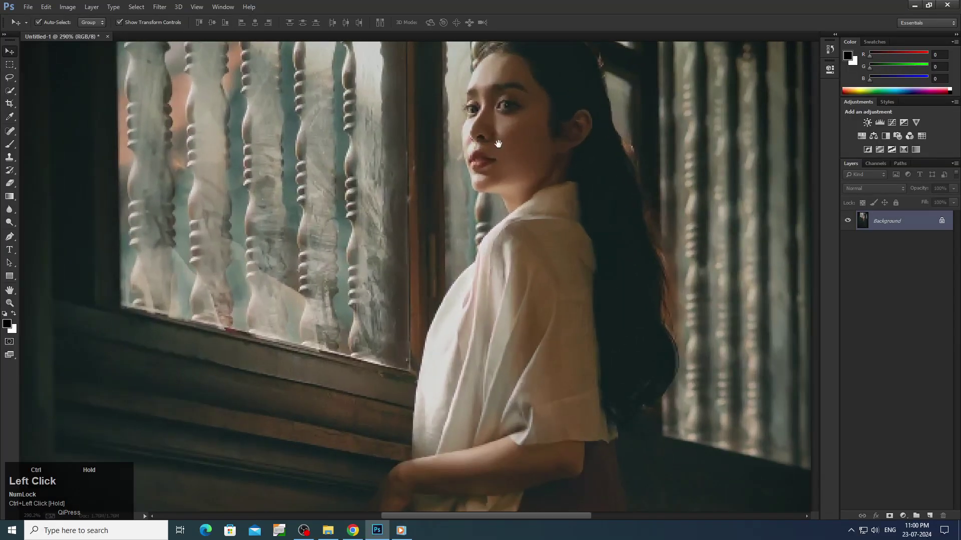
{"action": "right_click", "coordinate": [511, 140]}
{"action": "left_click", "coordinate": [536, 148]}
{"action": "right_click", "coordinate": [871, 228]}
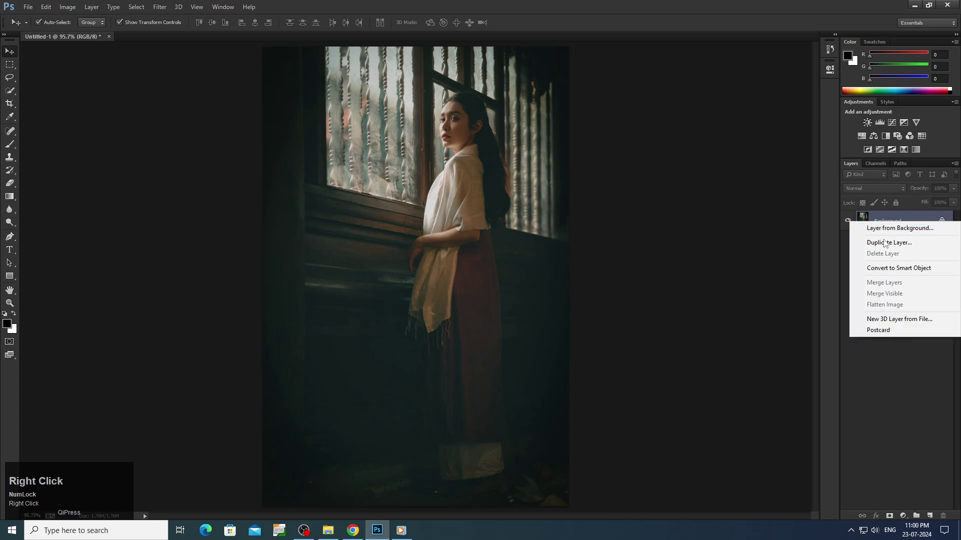
{"action": "left_click", "coordinate": [881, 244]}
{"action": "type", "text": "01"}
{"action": "key", "text": "Return"}
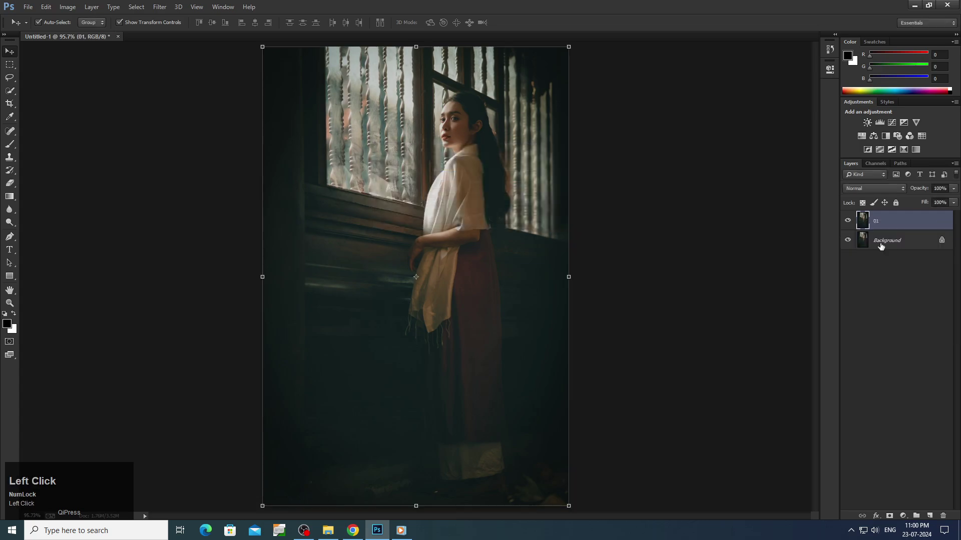
{"action": "left_click", "coordinate": [17, 300]}
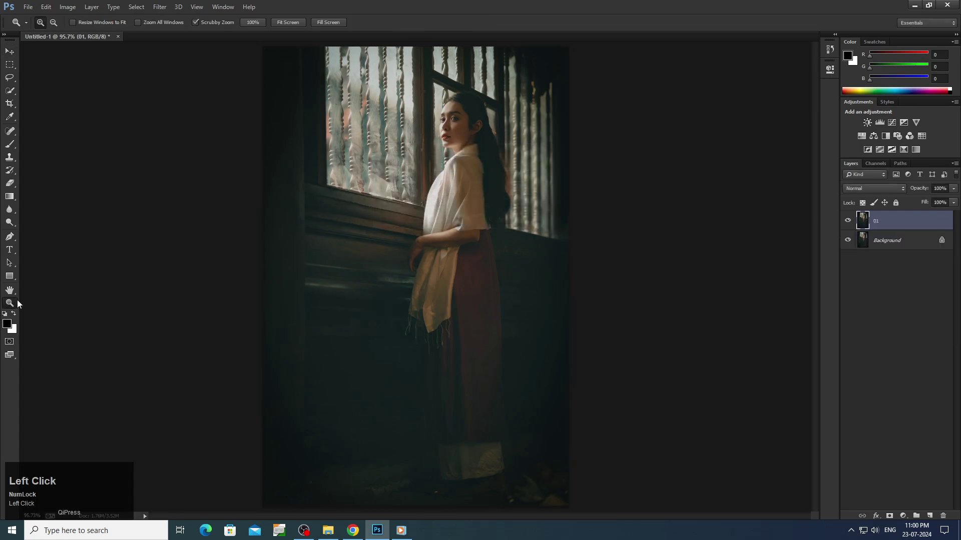
{"action": "left_click", "coordinate": [489, 129]}
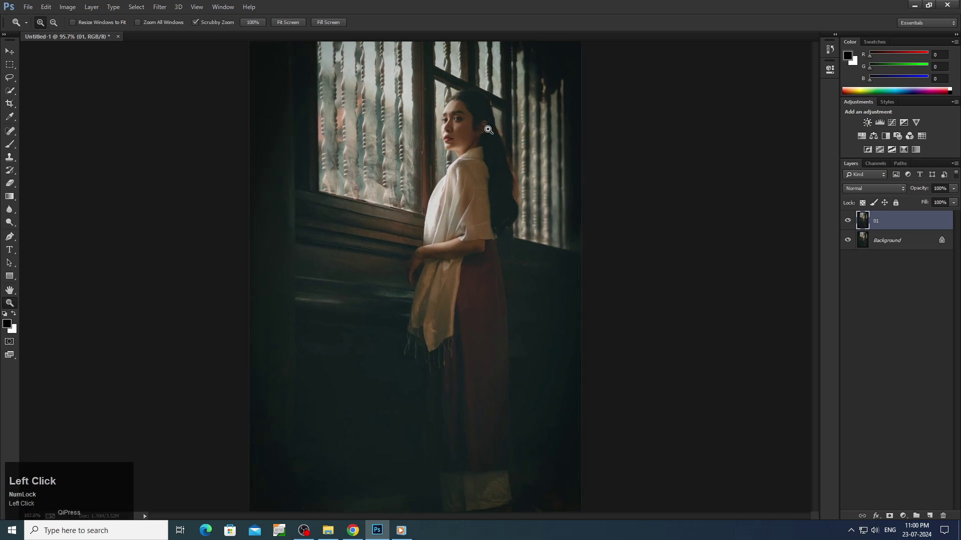
{"action": "left_click_drag", "start_coordinate": [488, 129], "coordinate": [480, 136]}
{"action": "right_click", "coordinate": [480, 136]}
{"action": "left_click", "coordinate": [490, 148]}
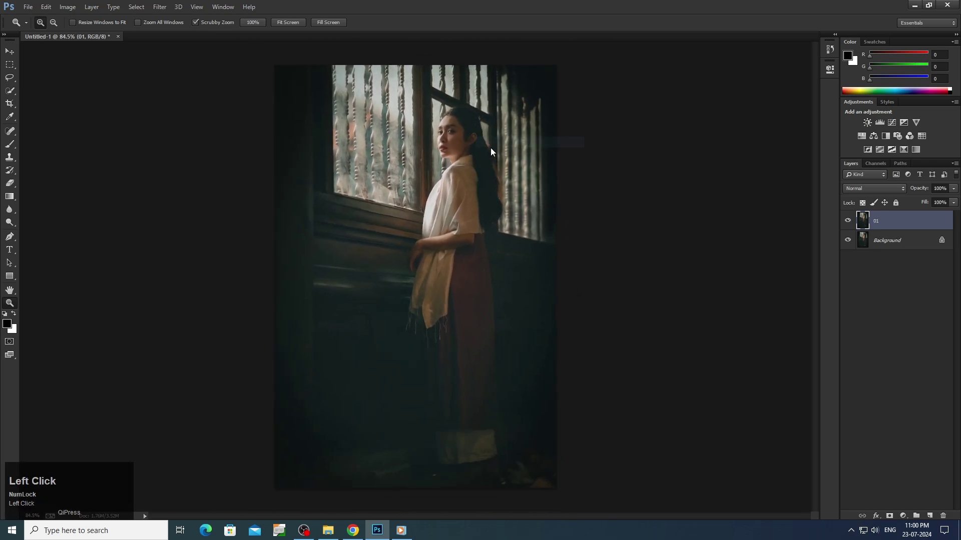
{"action": "left_click", "coordinate": [67, 6]}
{"action": "key", "text": "Escape"}
{"action": "key", "text": "v"}
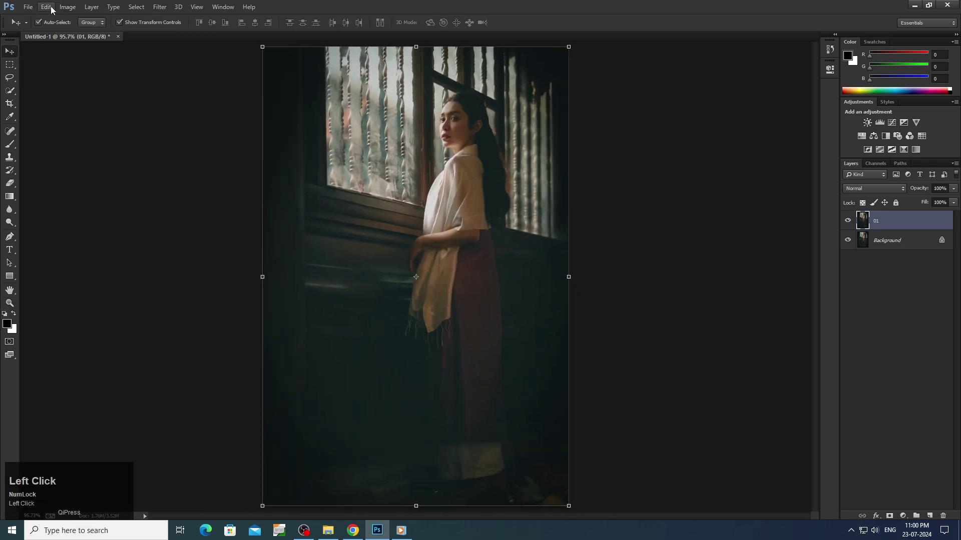
Apply Auto Tone and Auto Contrast to layer 01
{"action": "left_click", "coordinate": [68, 7]}
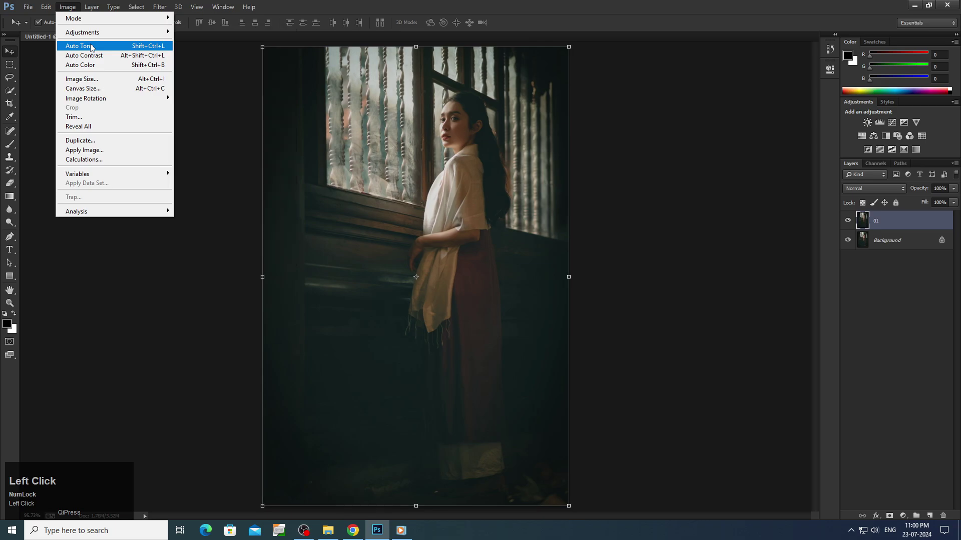
{"action": "left_click", "coordinate": [80, 46]}
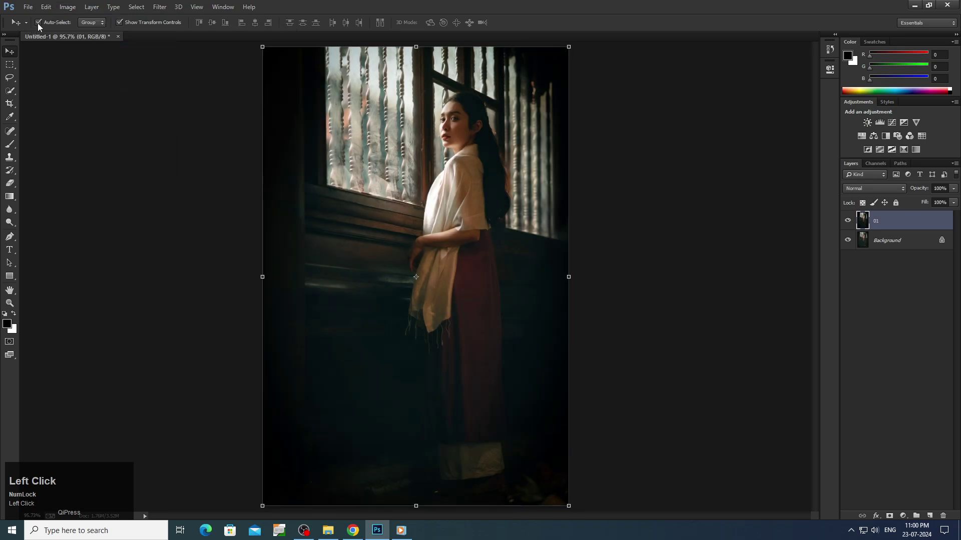
{"action": "left_click", "coordinate": [68, 7]}
{"action": "left_click", "coordinate": [101, 55]}
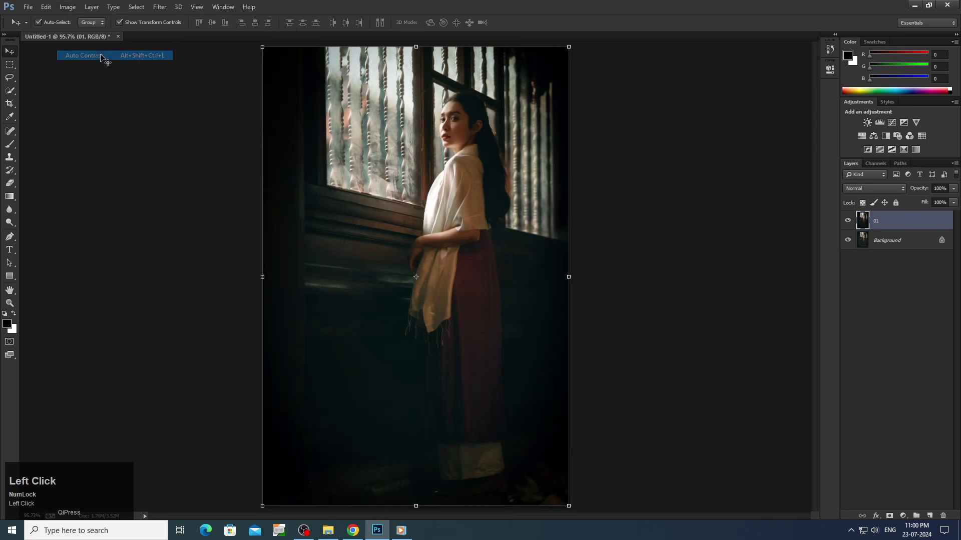
Apply Auto Color to layer 01
{"action": "left_click", "coordinate": [92, 7]}
{"action": "mouse_move", "coordinate": [67, 6]}
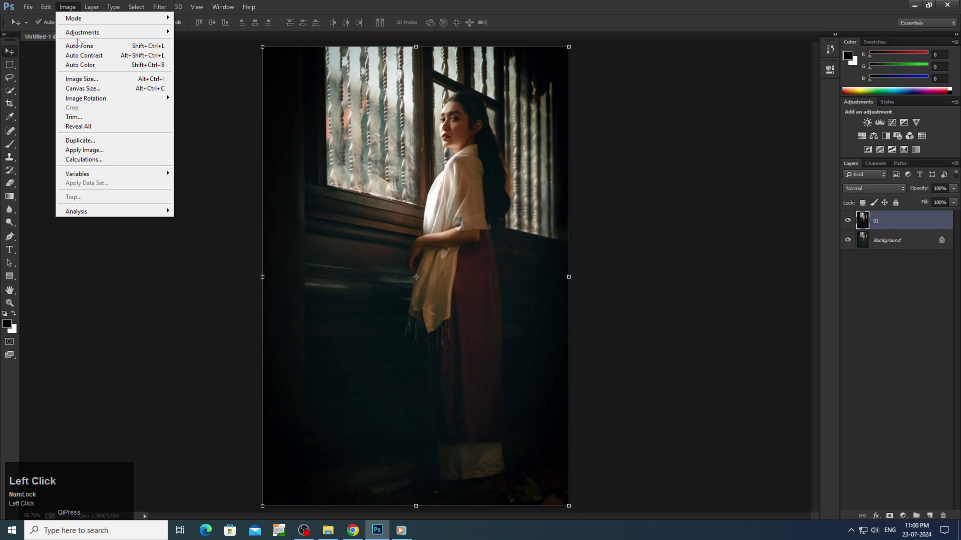
{"action": "left_click", "coordinate": [87, 66]}
Open the Fade settings for the Auto Color correction and try Multiply mode at 41% opacity
{"action": "left_click", "coordinate": [45, 7]}
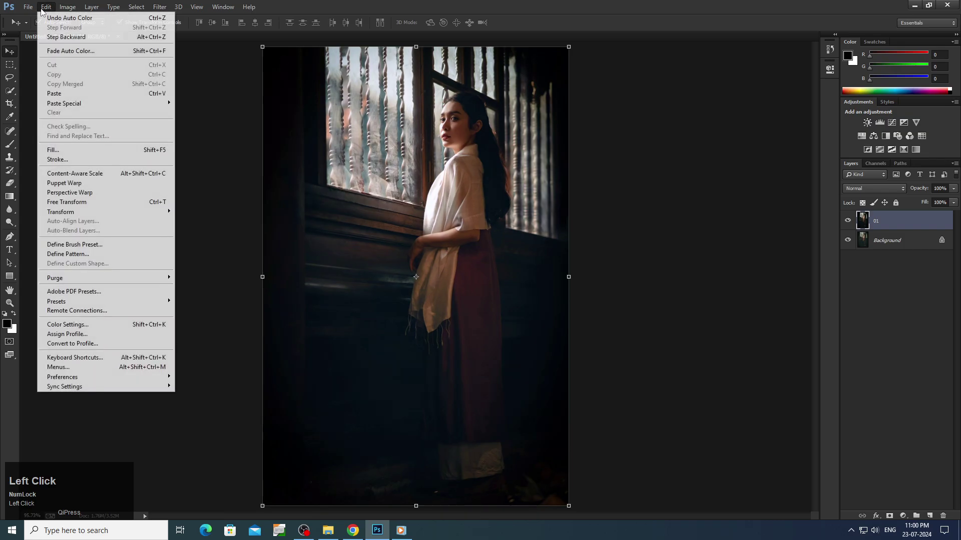
{"action": "left_click", "coordinate": [70, 45]}
{"action": "left_click_drag", "start_coordinate": [440, 158], "coordinate": [611, 171]}
{"action": "left_click", "coordinate": [620, 183]}
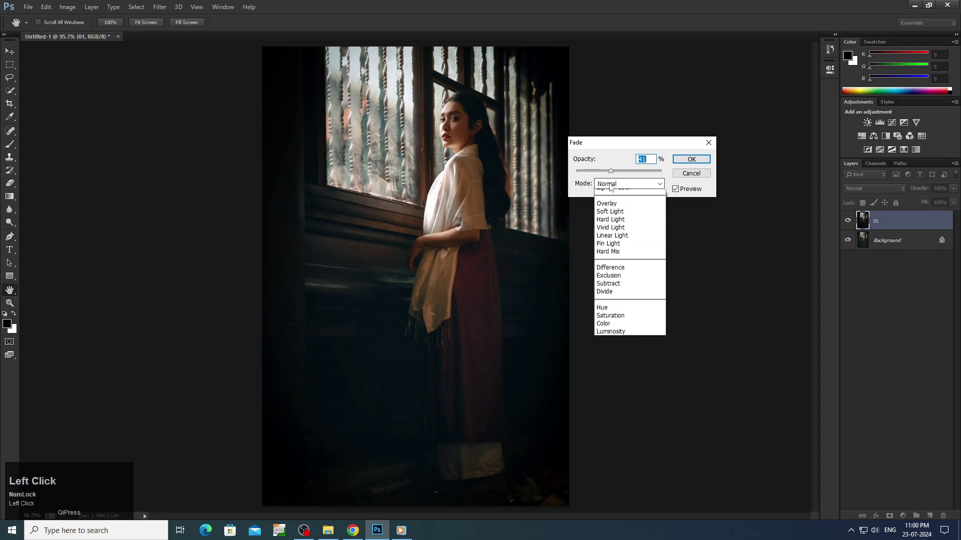
{"action": "left_click", "coordinate": [621, 226]}
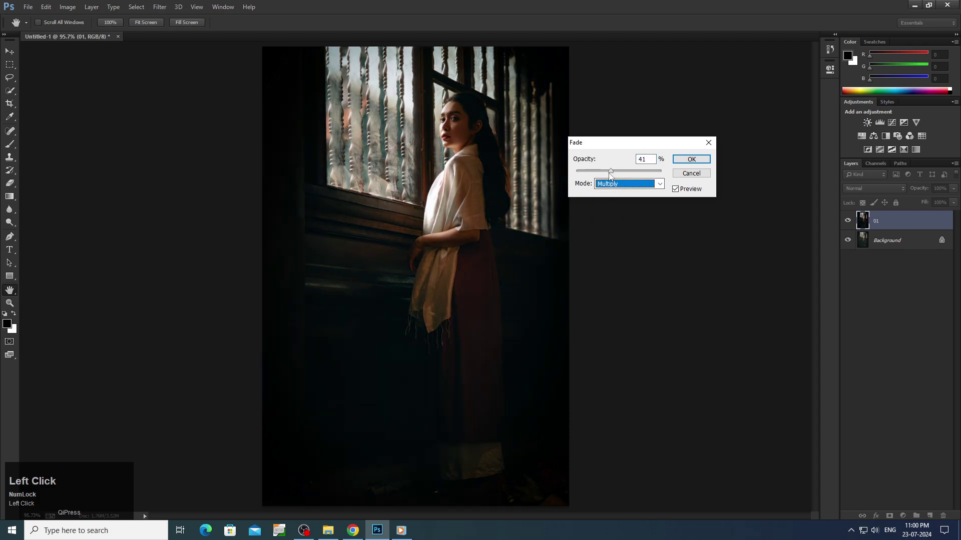
Try other blend modes such as Normal, Linear Burn and Screen for the Auto Color fade at 26% opacity
{"action": "left_click", "coordinate": [619, 183]}
{"action": "left_click", "coordinate": [619, 184]}
{"action": "scroll", "coordinate": [619, 184], "scroll_direction": "down", "scroll_amount": 1}
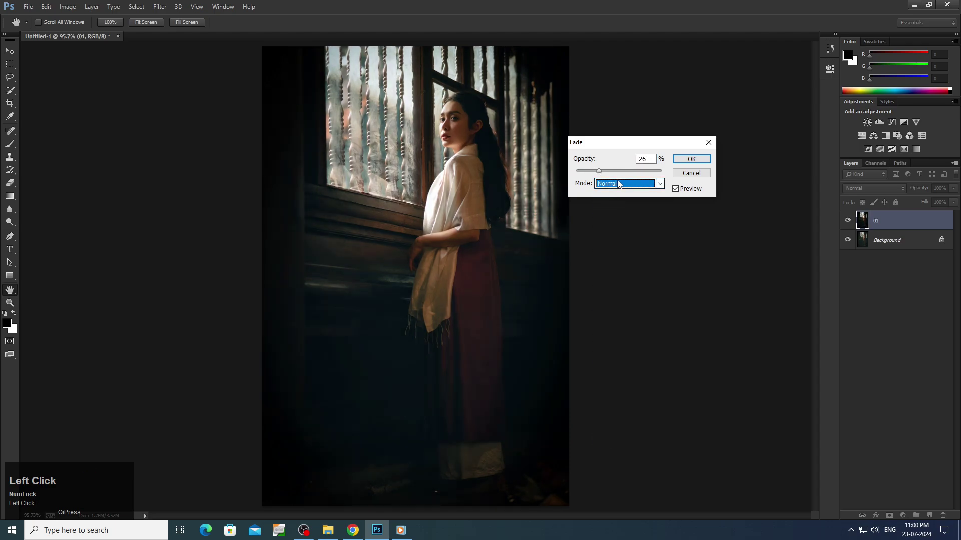
{"action": "scroll", "coordinate": [619, 184], "scroll_direction": "down", "scroll_amount": 1}
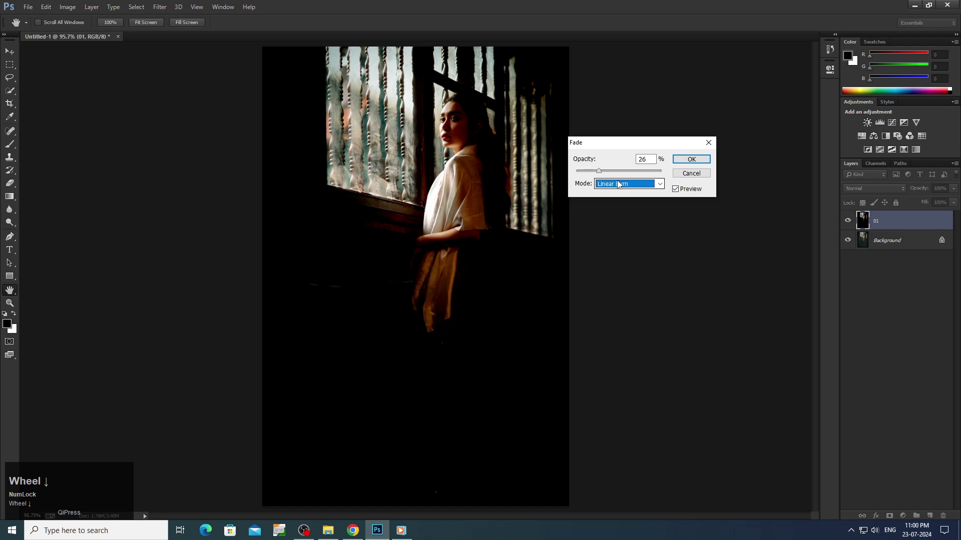
{"action": "scroll", "coordinate": [619, 184], "scroll_direction": "down", "scroll_amount": 2}
{"action": "scroll", "coordinate": [619, 184], "scroll_direction": "up", "scroll_amount": 1}
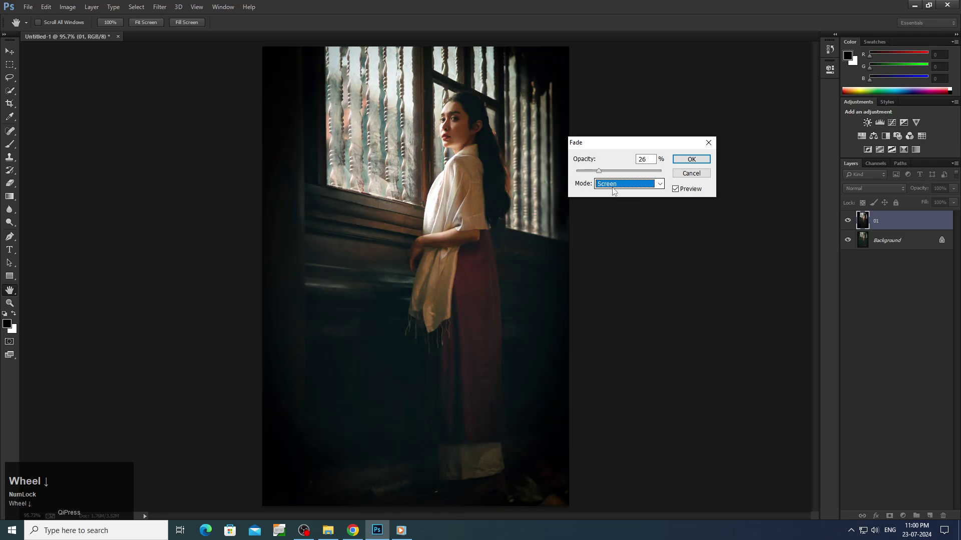
Fade the Auto Color correction using Screen mode at about 51% opacity
{"action": "left_click", "coordinate": [619, 183]}
{"action": "left_click", "coordinate": [618, 279]}
{"action": "mouse_move", "coordinate": [616, 172]}
{"action": "left_mouse_down"}
{"action": "mouse_move", "coordinate": [639, 171]}
{"action": "mouse_move", "coordinate": [621, 175]}
{"action": "left_mouse_up"}
{"action": "left_click", "coordinate": [661, 171]}
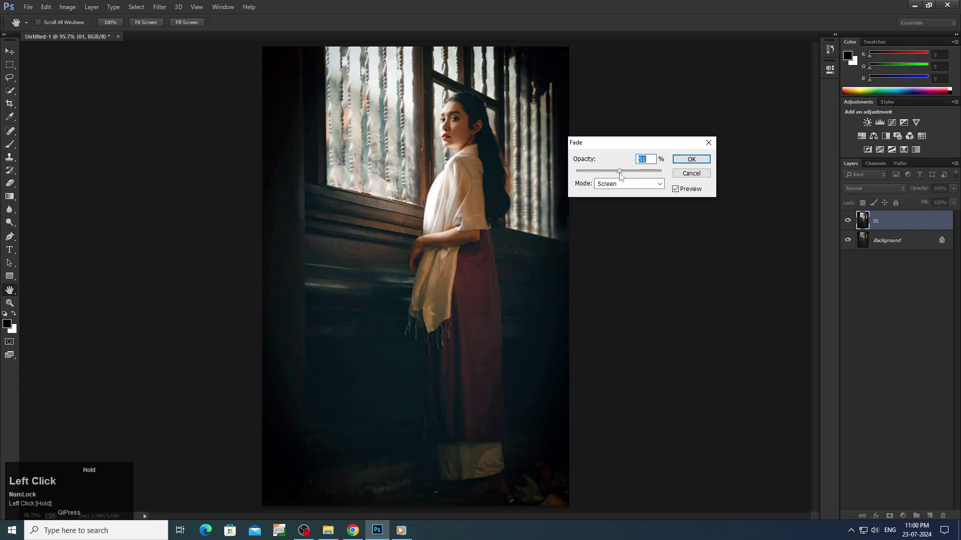
{"action": "left_click", "coordinate": [691, 159]}
{"action": "key", "text": "v"}
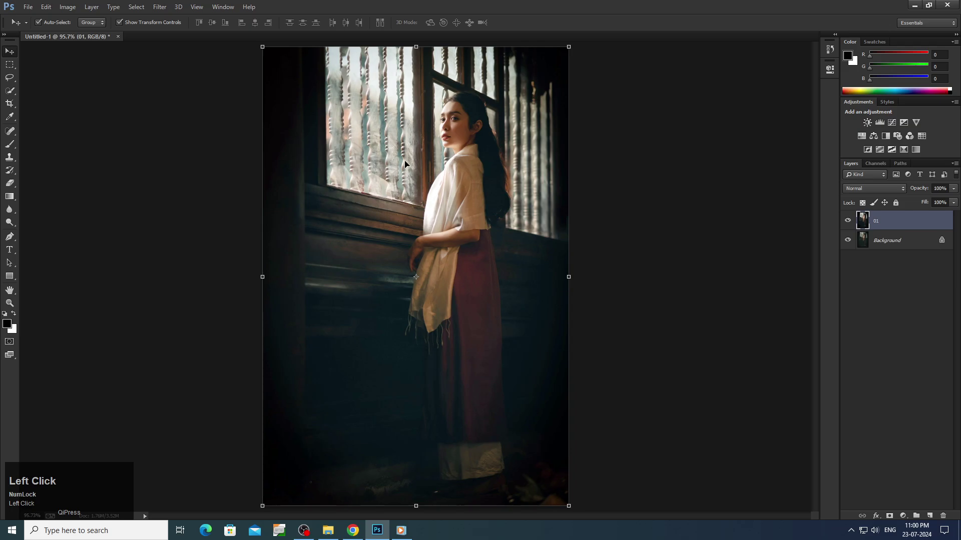
Hide and show layer 01 again to compare the edited photo with the original
{"action": "left_click", "coordinate": [848, 221]}
{"action": "left_click", "coordinate": [847, 221]}
{"action": "left_click_drag", "start_coordinate": [450, 125], "coordinate": [443, 275]}
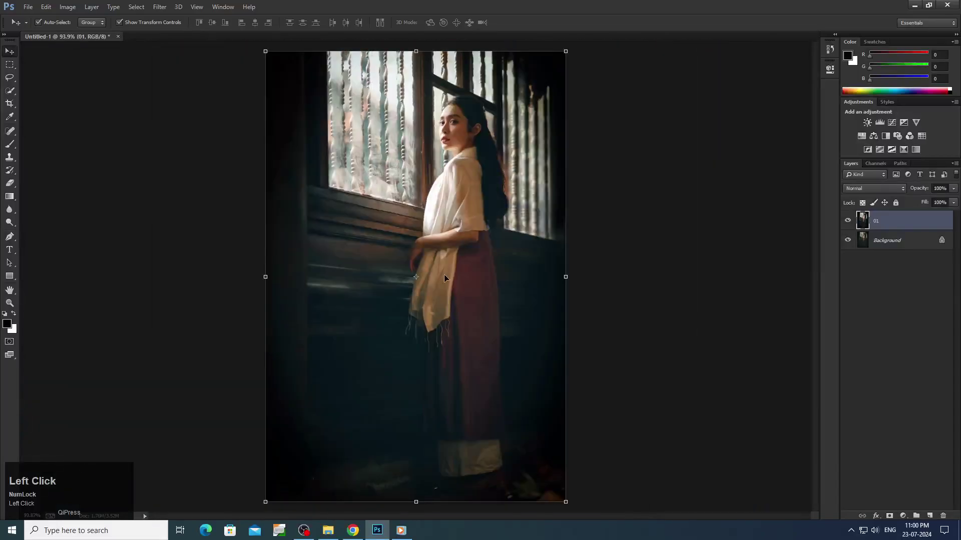
{"action": "key", "text": "o"}
{"action": "key", "text": "bracketright"}
{"action": "key", "text": "bracketright"}
{"action": "key", "text": "bracketright"}
{"action": "key", "text": "bracketright"}
{"action": "key", "text": "bracketright"}
{"action": "key", "text": "bracketright"}
{"action": "key", "text": "bracketright"}
{"action": "key", "text": "bracketright"}
{"action": "key", "text": "bracketright"}
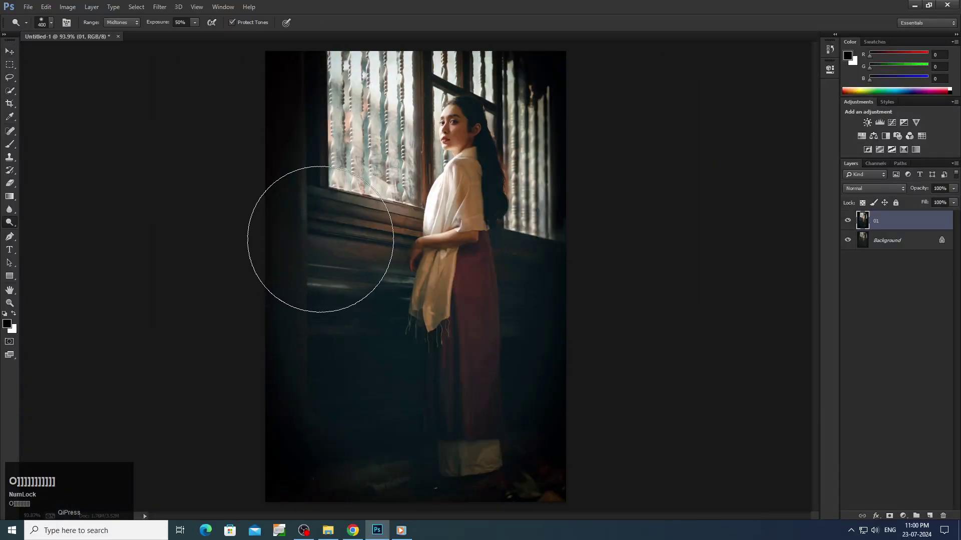
Darken the wall below the window on layer 01 using the Burn tool with a soft brush of about 437 px
{"action": "right_click", "coordinate": [6, 225]}
{"action": "left_click", "coordinate": [36, 232]}
{"action": "right_click", "coordinate": [341, 254]}
{"action": "left_click", "coordinate": [434, 275]}
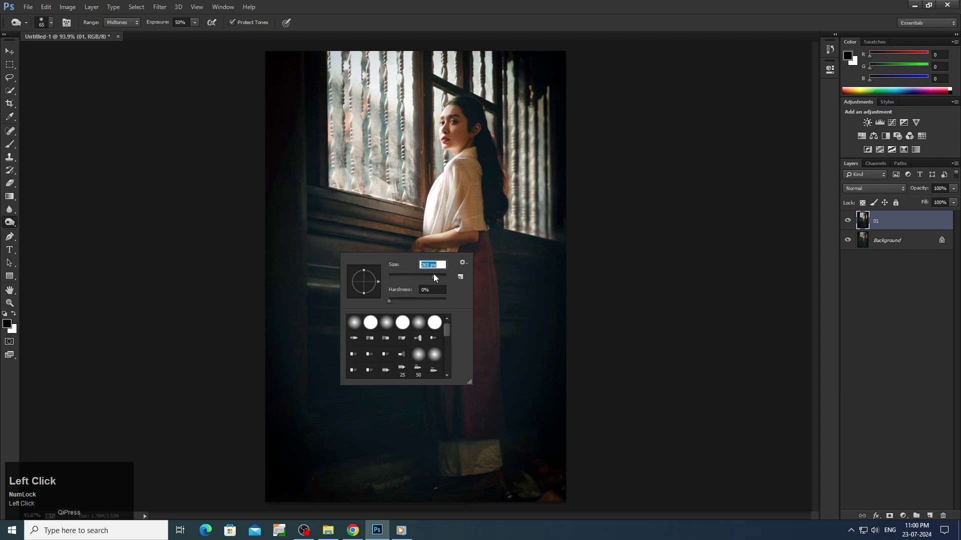
{"action": "left_click_drag", "start_coordinate": [433, 274], "coordinate": [440, 274]}
{"action": "mouse_move", "coordinate": [332, 289]}
{"action": "left_mouse_down"}
{"action": "mouse_move", "coordinate": [373, 450]}
{"action": "mouse_move", "coordinate": [351, 265]}
{"action": "mouse_move", "coordinate": [384, 483]}
{"action": "mouse_move", "coordinate": [560, 347]}
{"action": "mouse_move", "coordinate": [554, 264]}
{"action": "mouse_move", "coordinate": [531, 412]}
{"action": "mouse_move", "coordinate": [535, 229]}
{"action": "mouse_move", "coordinate": [559, 233]}
{"action": "mouse_move", "coordinate": [486, 364]}
{"action": "mouse_move", "coordinate": [527, 363]}
{"action": "mouse_move", "coordinate": [328, 387]}
{"action": "mouse_move", "coordinate": [345, 445]}
{"action": "left_mouse_up"}
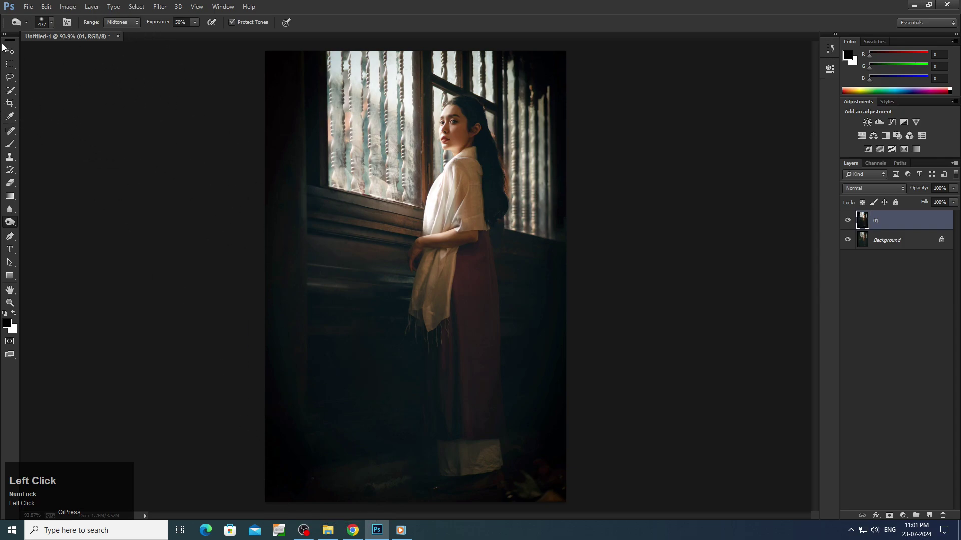
{"action": "left_click", "coordinate": [9, 51]}
Apply a Brightness/Contrast adjustment to layer 01 that brightens the lit areas of the photo
{"action": "left_click", "coordinate": [67, 7]}
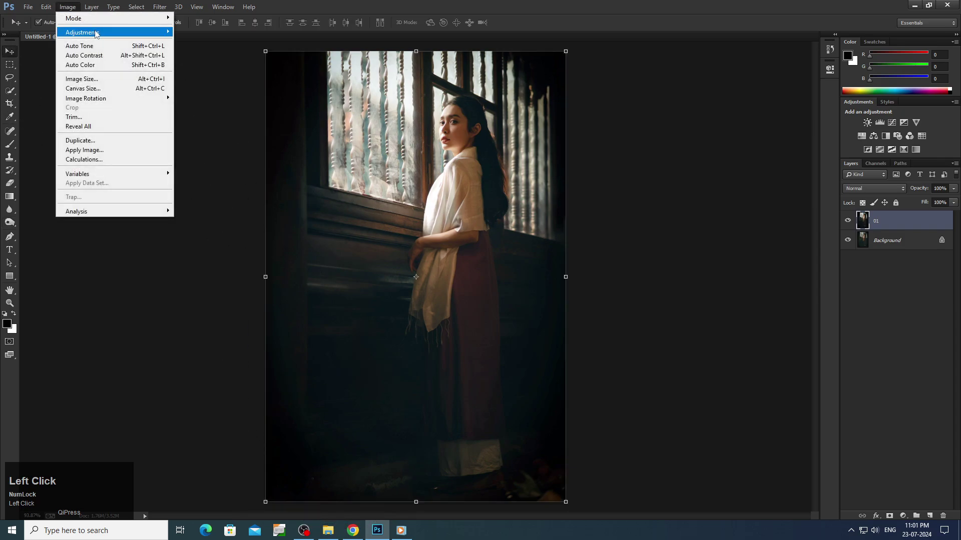
{"action": "mouse_move", "coordinate": [96, 33]}
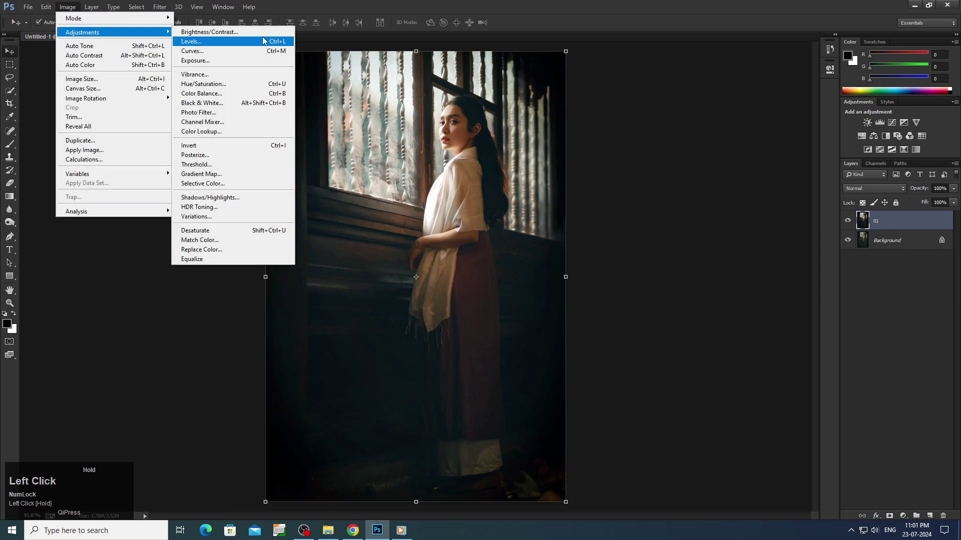
{"action": "left_click", "coordinate": [240, 33]}
{"action": "left_click_drag", "start_coordinate": [473, 190], "coordinate": [598, 104]}
{"action": "left_click", "coordinate": [674, 92]}
Adjust the RGB Levels of layer 01 with input shadows about 14, midtones 1.16 and highlights 252
{"action": "left_click", "coordinate": [67, 6]}
{"action": "mouse_move", "coordinate": [84, 32]}
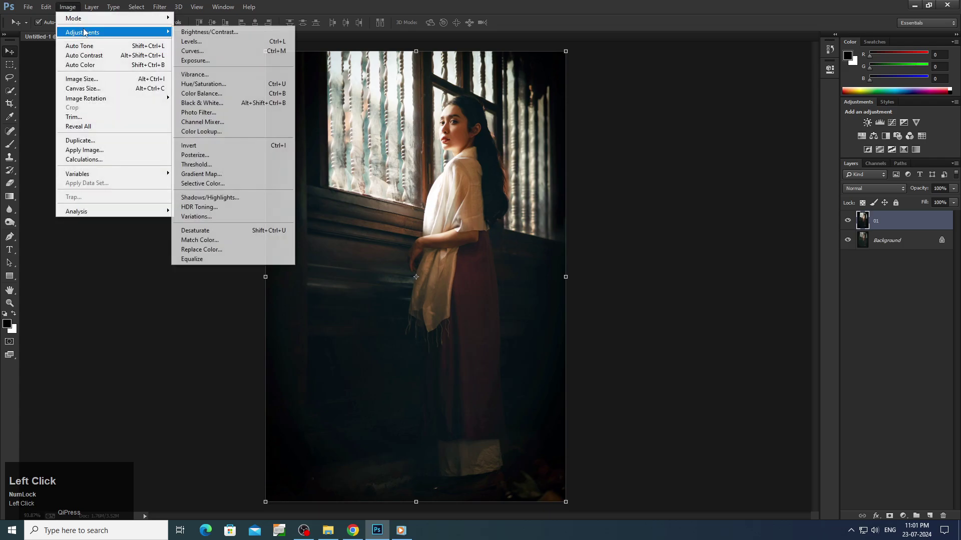
{"action": "left_click", "coordinate": [219, 41]}
{"action": "left_click_drag", "start_coordinate": [495, 119], "coordinate": [731, 78]}
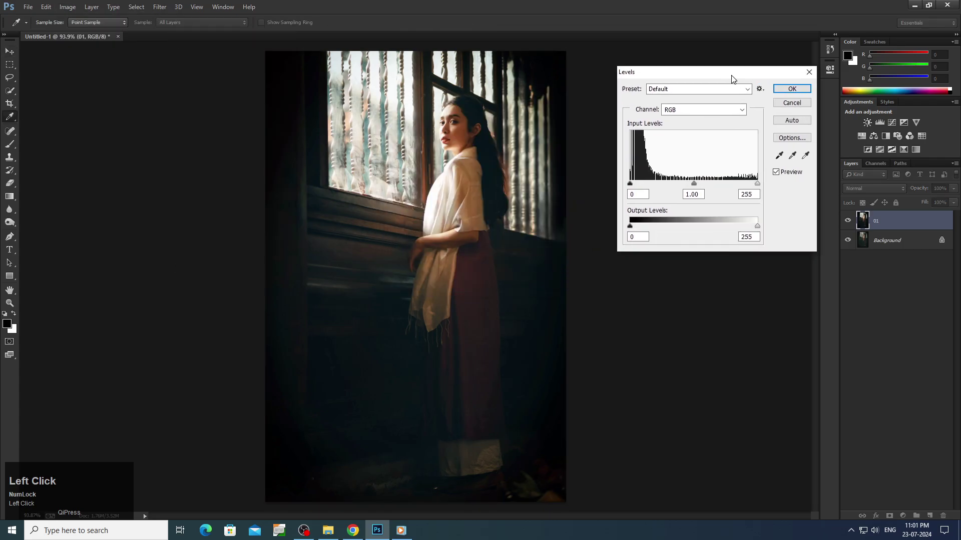
{"action": "left_click", "coordinate": [757, 185]}
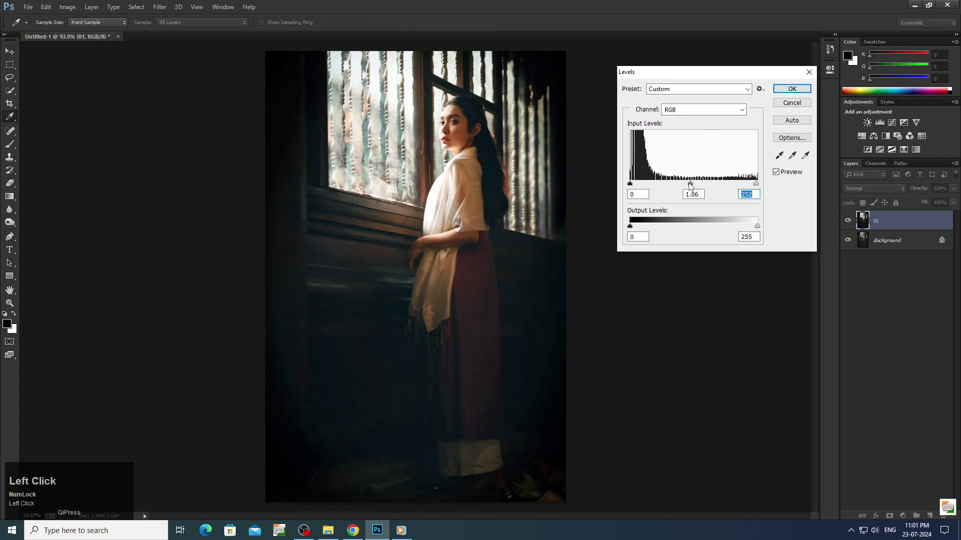
{"action": "left_click_drag", "start_coordinate": [691, 186], "coordinate": [638, 185]}
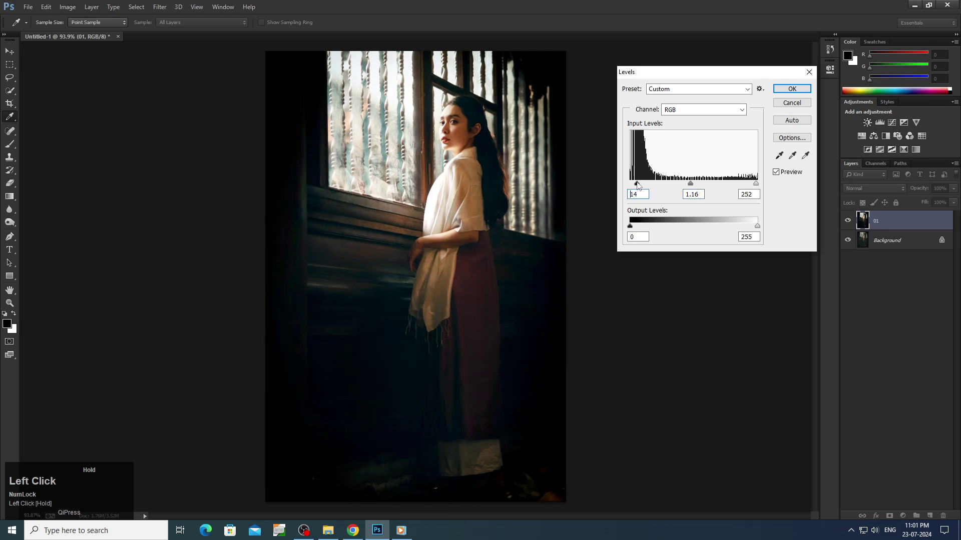
{"action": "left_click", "coordinate": [792, 89]}
{"action": "key", "text": "v"}
Apply a Red photo filter to layer 01 at 25% density with Preserve Luminosity turned off
{"action": "left_click", "coordinate": [67, 6]}
{"action": "mouse_move", "coordinate": [87, 32]}
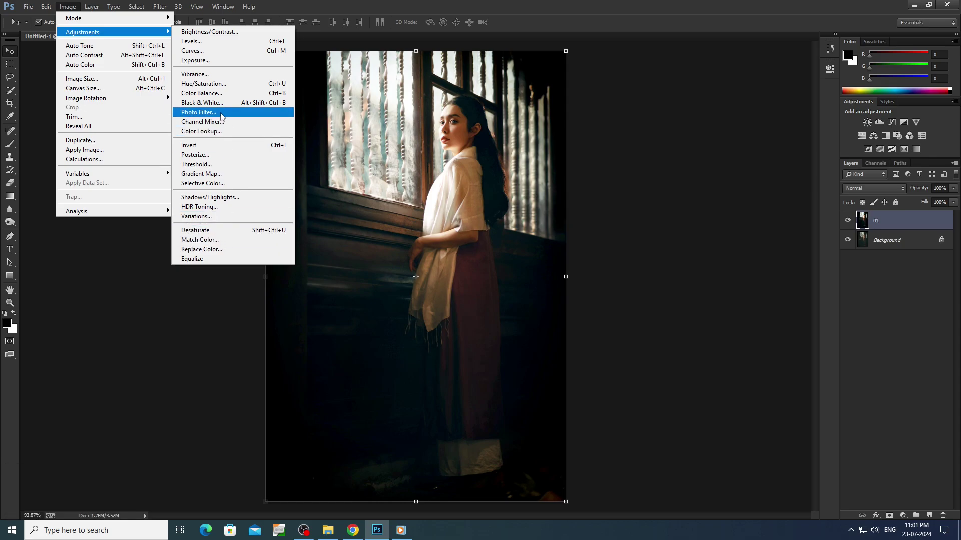
{"action": "left_click", "coordinate": [199, 112]}
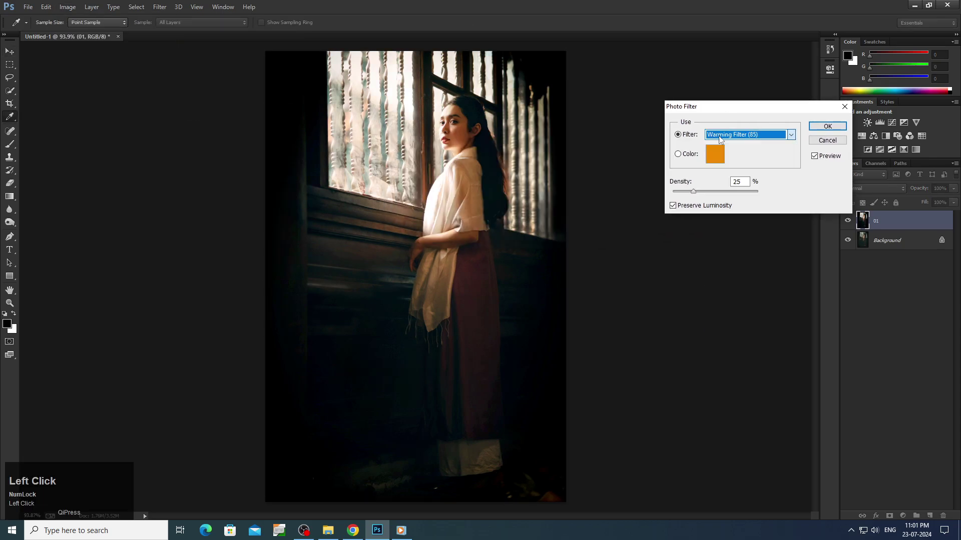
{"action": "scroll", "coordinate": [721, 135], "scroll_direction": "down", "scroll_amount": 3}
{"action": "scroll", "coordinate": [720, 139], "scroll_direction": "down", "scroll_amount": 3}
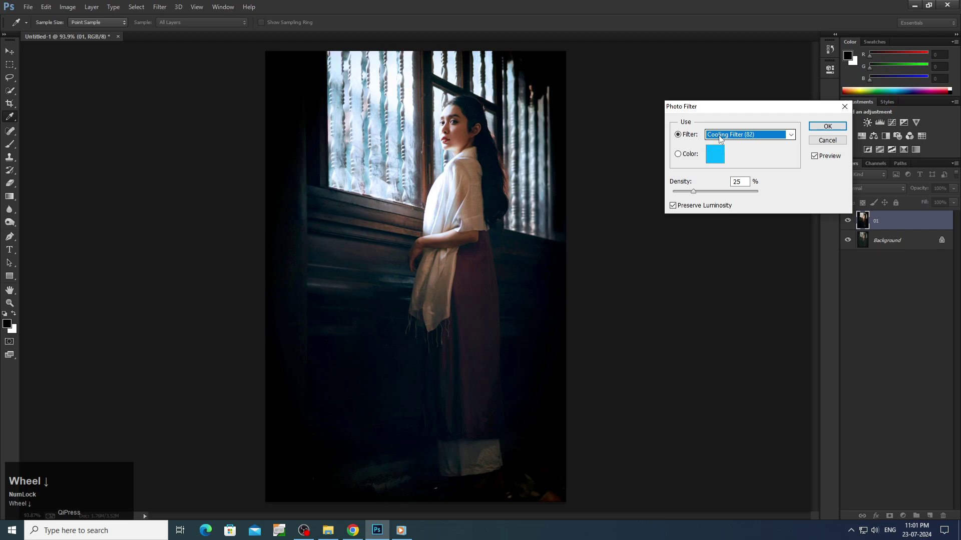
{"action": "left_click", "coordinate": [699, 205]}
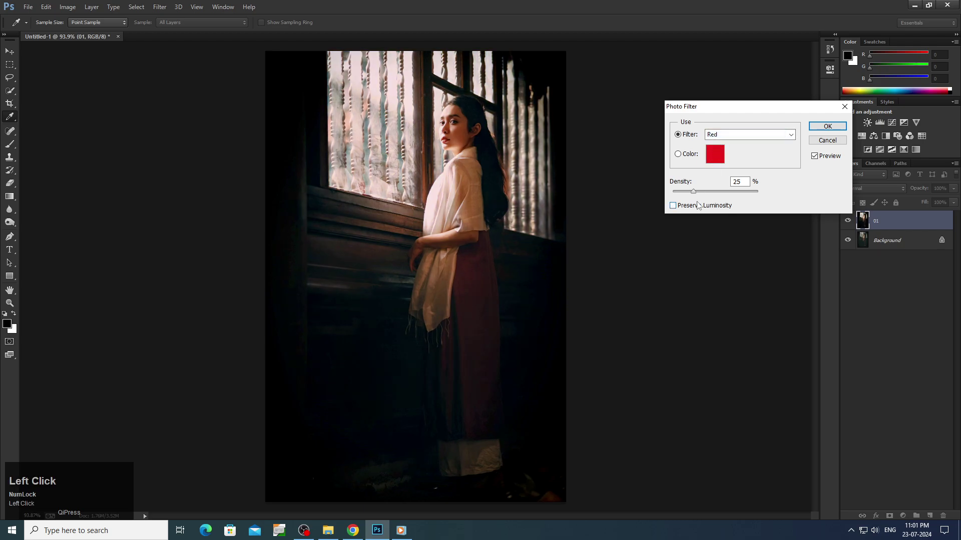
{"action": "key", "text": "Return"}
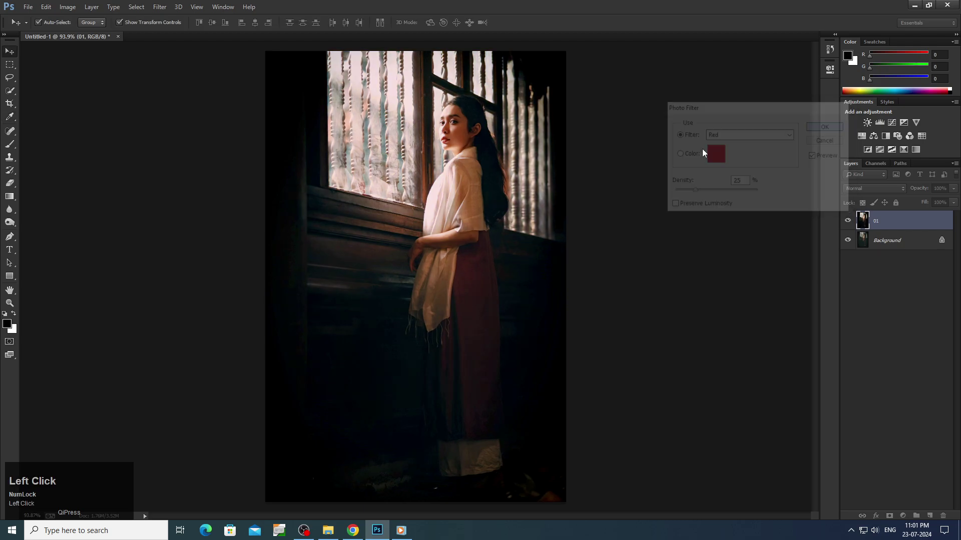
Hide and show layer 01 repeatedly to compare the filtered photo with the original
{"action": "left_click", "coordinate": [847, 222]}
{"action": "left_click", "coordinate": [847, 221]}
{"action": "left_click", "coordinate": [847, 221]}
{"action": "left_click", "coordinate": [847, 222]}
{"action": "left_click", "coordinate": [847, 221]}
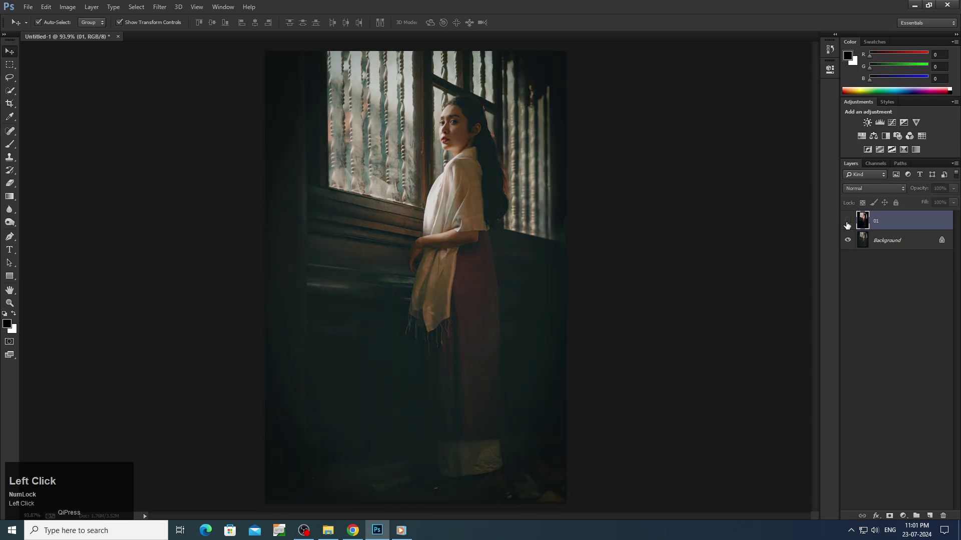
{"action": "left_click", "coordinate": [847, 221]}
{"action": "left_click", "coordinate": [847, 223]}
{"action": "left_click", "coordinate": [846, 223]}
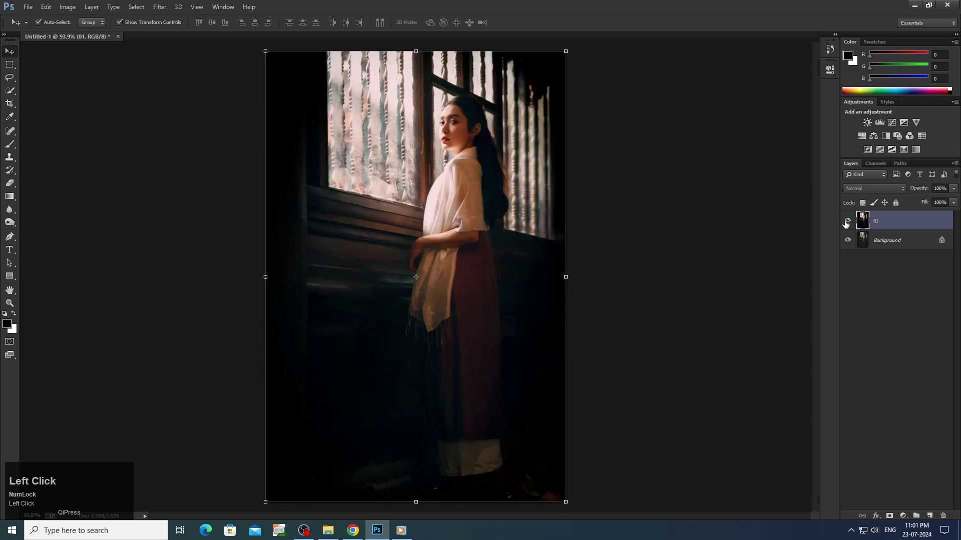
Apply the Camera Raw Filter to layer 01 with highlights -50, whites -100, clarity +58, vibrance +23 and saturation about +6
{"action": "left_click", "coordinate": [68, 6]}
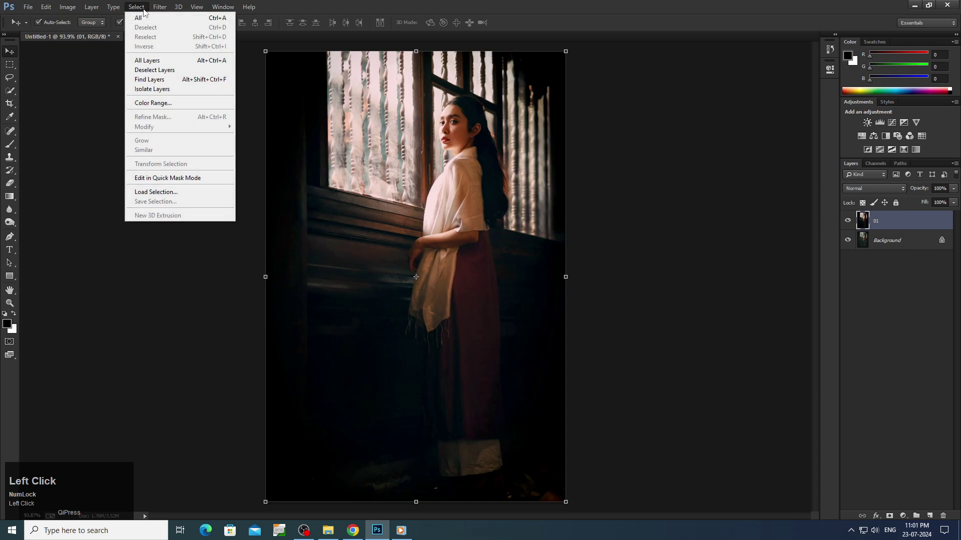
{"action": "left_click", "coordinate": [196, 65]}
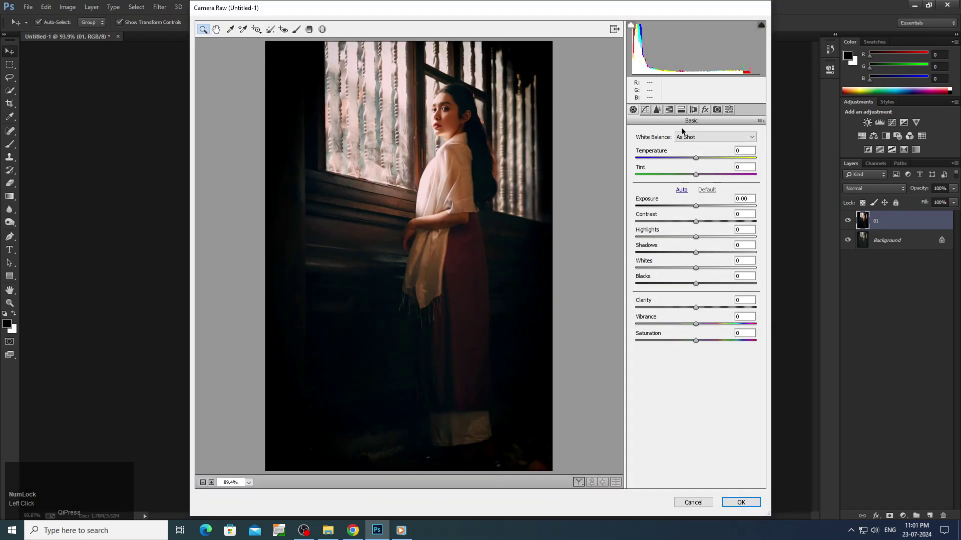
{"action": "left_click", "coordinate": [696, 206]}
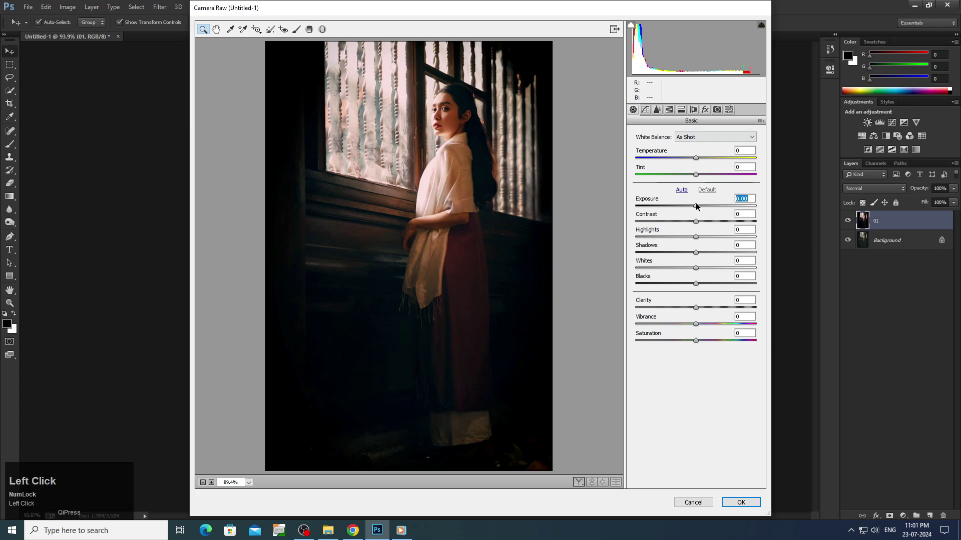
{"action": "left_click_drag", "start_coordinate": [696, 237], "coordinate": [655, 234]}
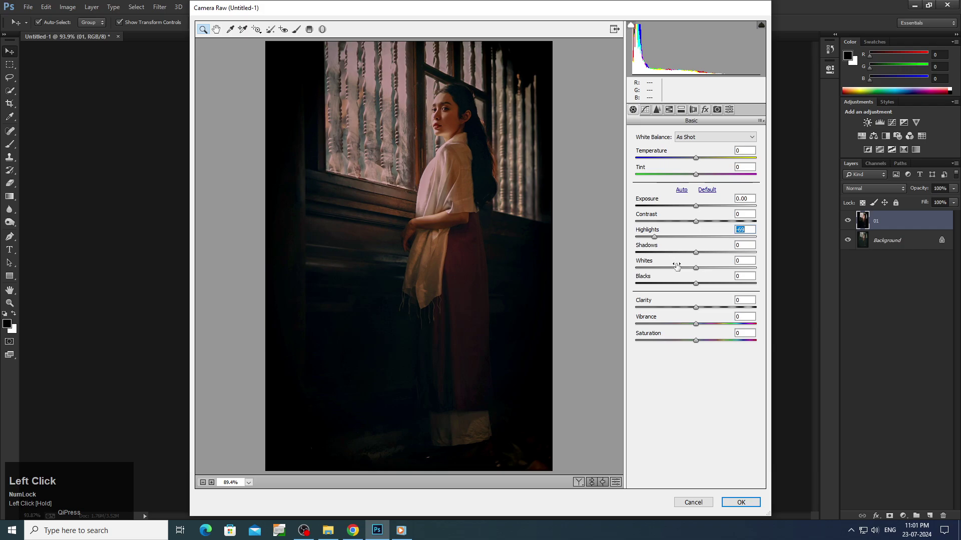
{"action": "left_click_drag", "start_coordinate": [695, 268], "coordinate": [591, 268]}
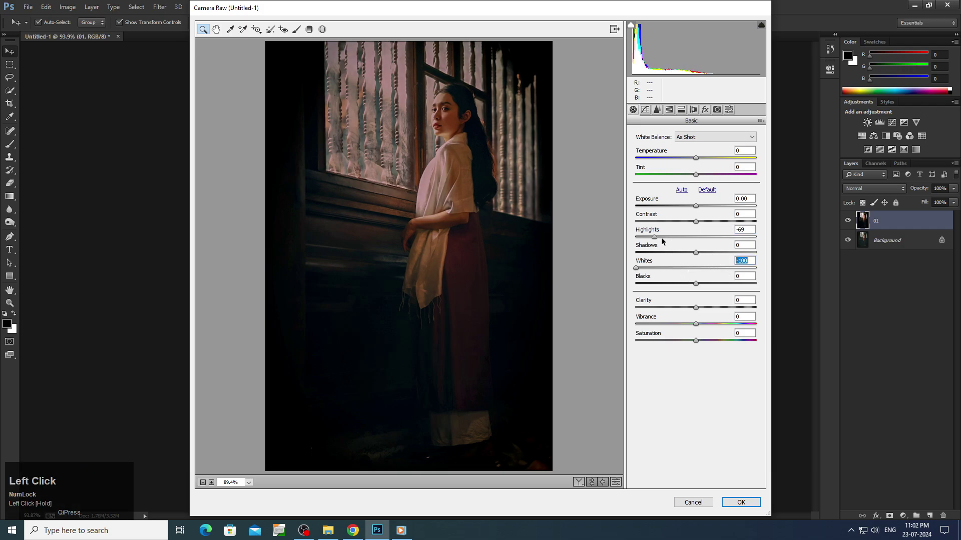
{"action": "left_click_drag", "start_coordinate": [661, 237], "coordinate": [665, 236]}
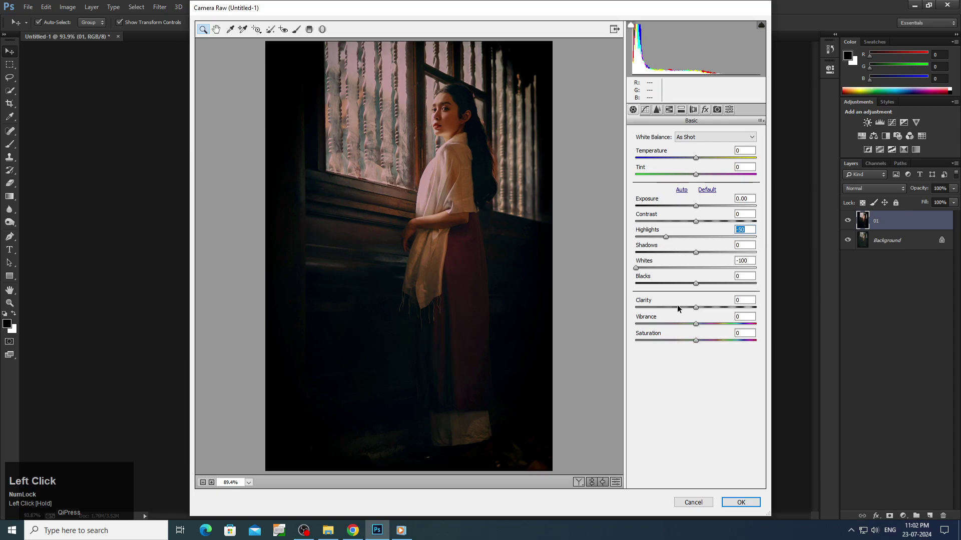
{"action": "left_click_drag", "start_coordinate": [696, 309], "coordinate": [703, 342]}
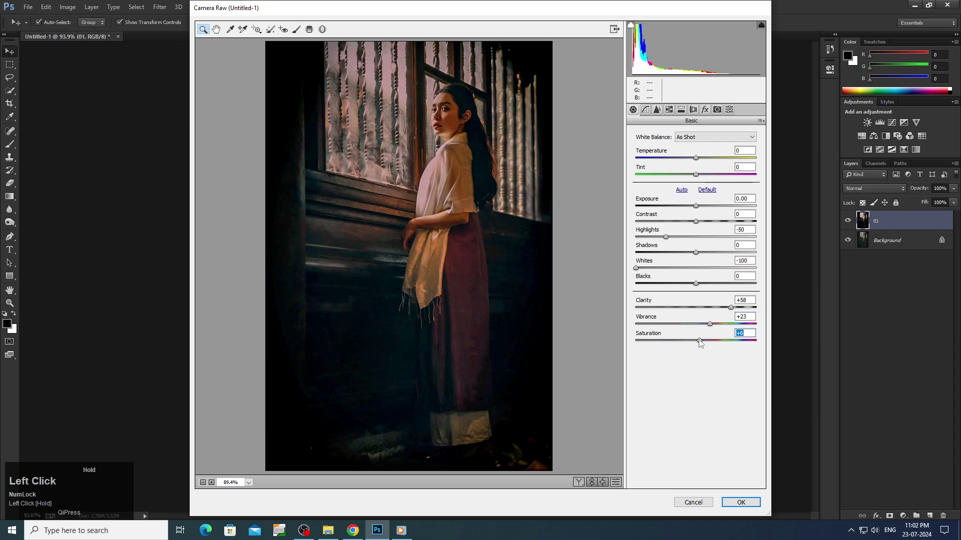
{"action": "left_click", "coordinate": [748, 497]}
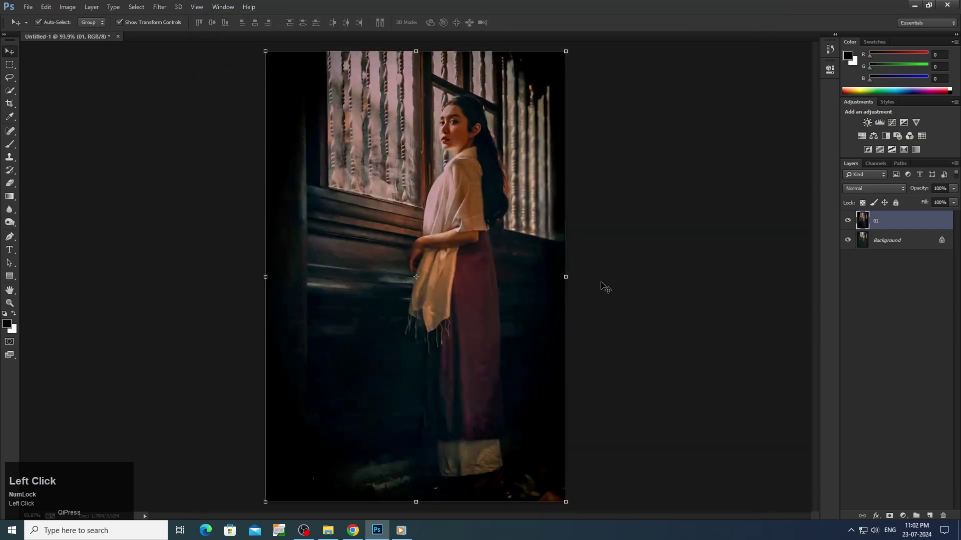
Inspect the woman's face up close, then compare the whole edited photo with the original by hiding and showing layer 01
{"action": "left_click_drag", "start_coordinate": [453, 111], "coordinate": [485, 172]}
{"action": "right_click", "coordinate": [473, 173]}
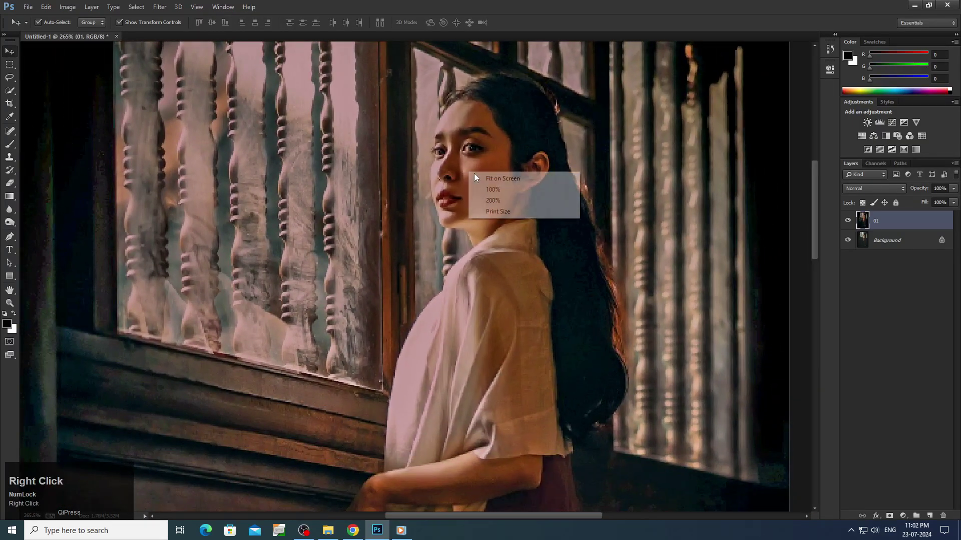
{"action": "left_click", "coordinate": [502, 184]}
{"action": "right_click", "coordinate": [452, 223]}
{"action": "left_click", "coordinate": [475, 233]}
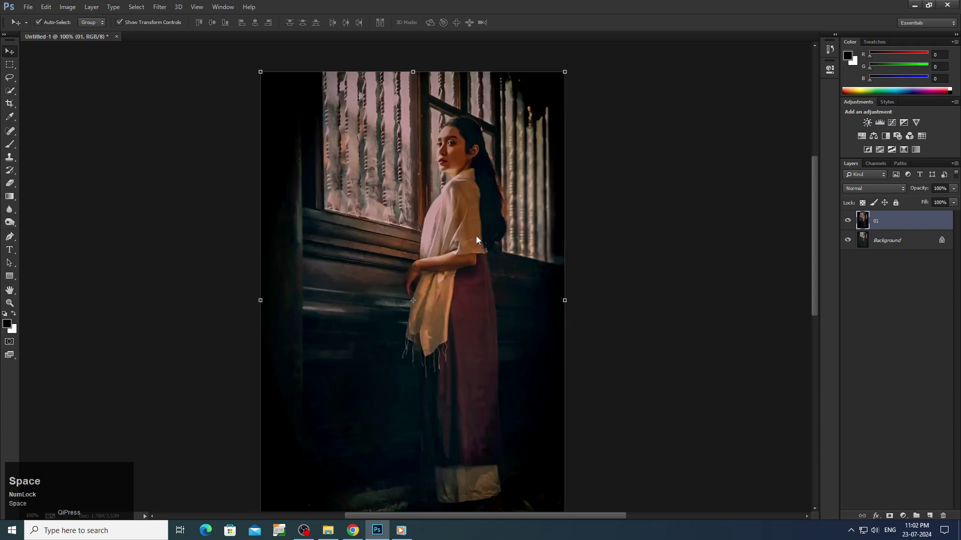
{"action": "left_click", "coordinate": [849, 221]}
{"action": "left_click", "coordinate": [849, 221]}
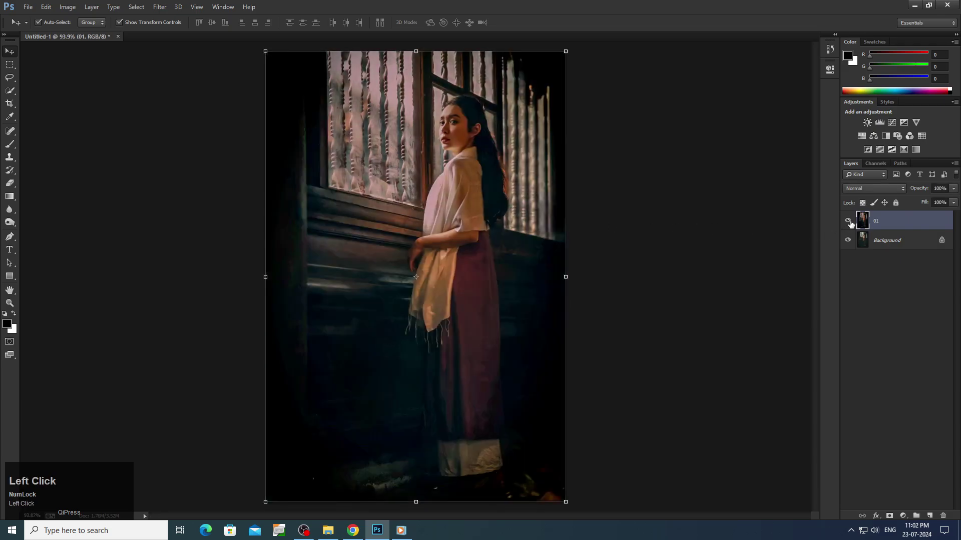
{"action": "left_click", "coordinate": [849, 221]}
{"action": "left_click", "coordinate": [849, 222]}
{"action": "left_click", "coordinate": [849, 222]}
{"action": "left_click", "coordinate": [849, 222]}
Adjust the RGB Levels of layer 01 by raising the midtones slightly to about 1.06
{"action": "left_click", "coordinate": [77, 7]}
{"action": "mouse_move", "coordinate": [100, 30]}
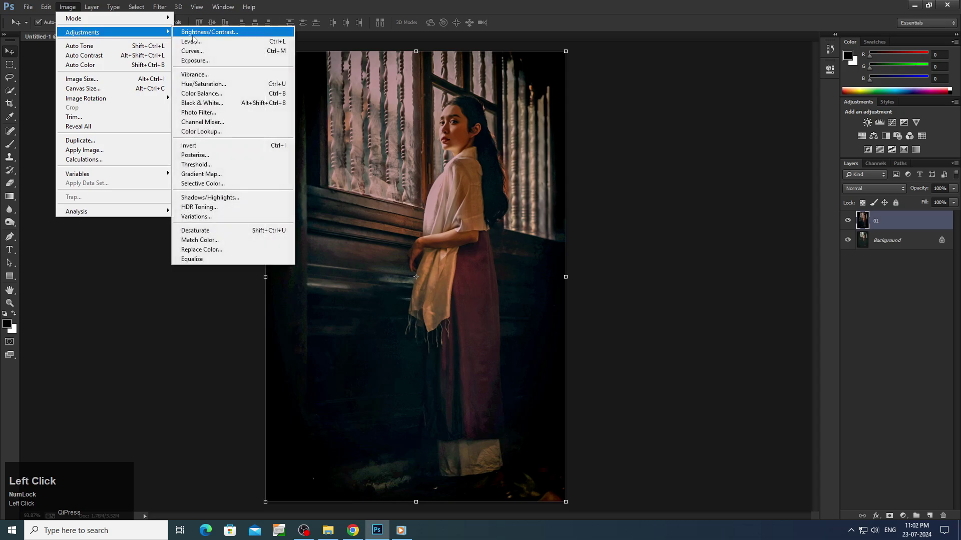
{"action": "left_click", "coordinate": [201, 45]}
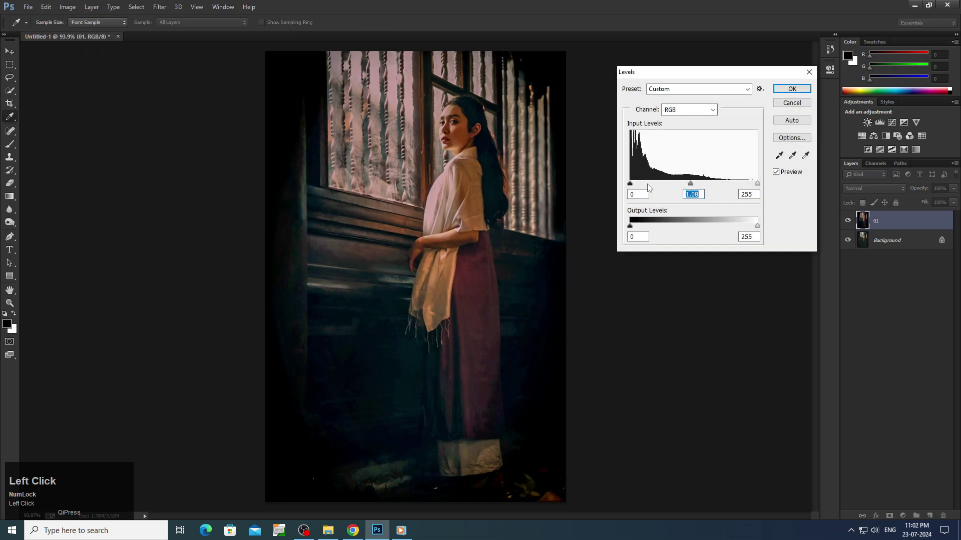
{"action": "left_click", "coordinate": [779, 94]}
Brighten layer 01 with an RGB Curves point at about input 186 and output 194
{"action": "left_click", "coordinate": [67, 7]}
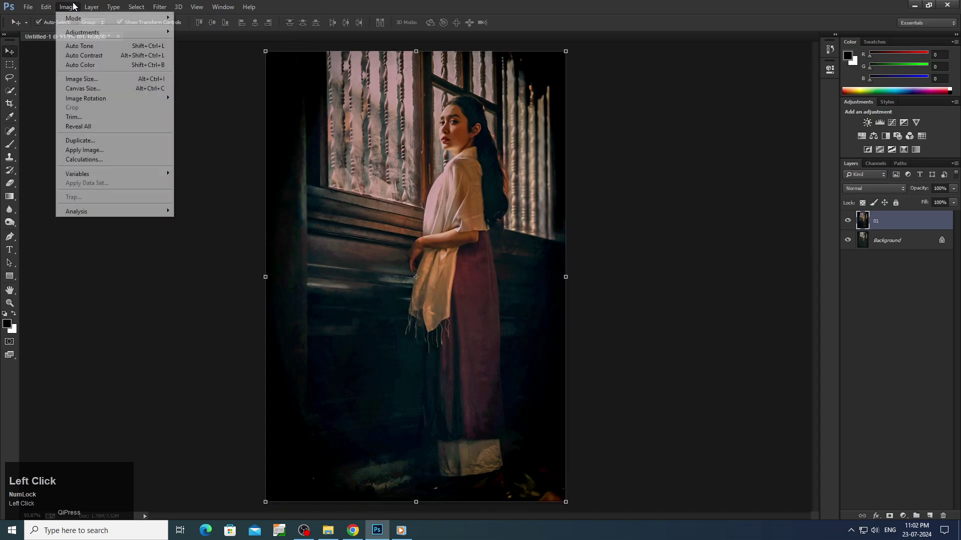
{"action": "mouse_move", "coordinate": [100, 32]}
{"action": "left_click", "coordinate": [213, 51]}
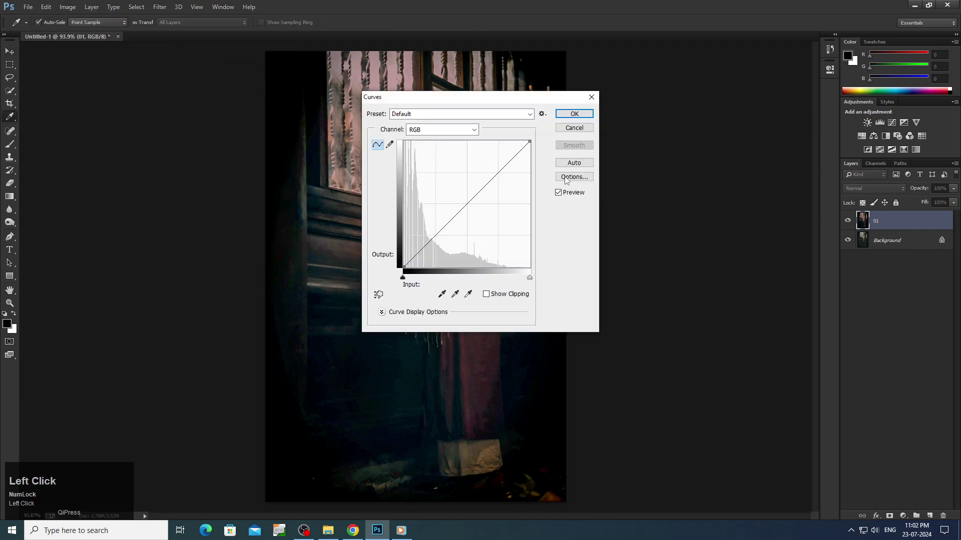
{"action": "left_click", "coordinate": [495, 171]}
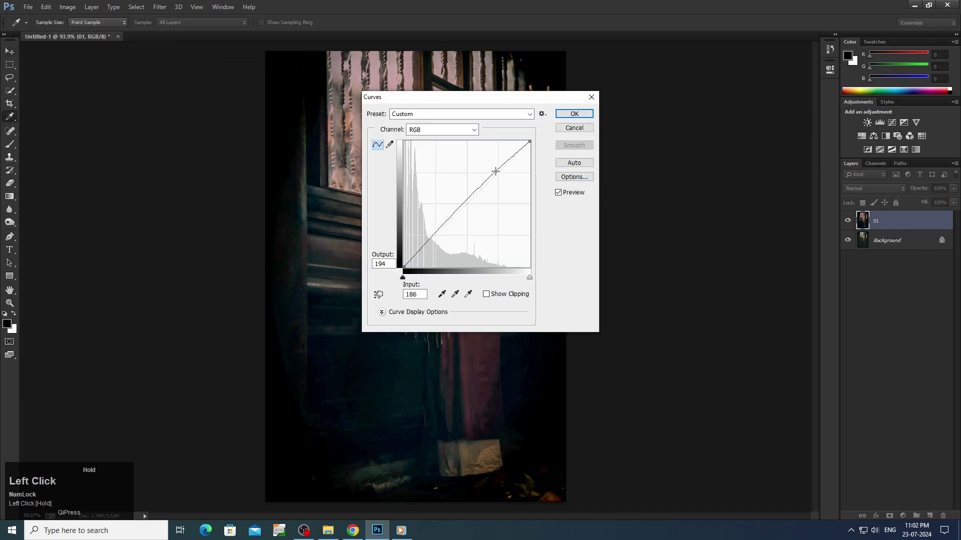
{"action": "left_click", "coordinate": [574, 114]}
Compare the woman's upper body with the original up close by hiding and showing layer 01
{"action": "left_click_drag", "start_coordinate": [466, 149], "coordinate": [682, 167]}
{"action": "left_click", "coordinate": [848, 221]}
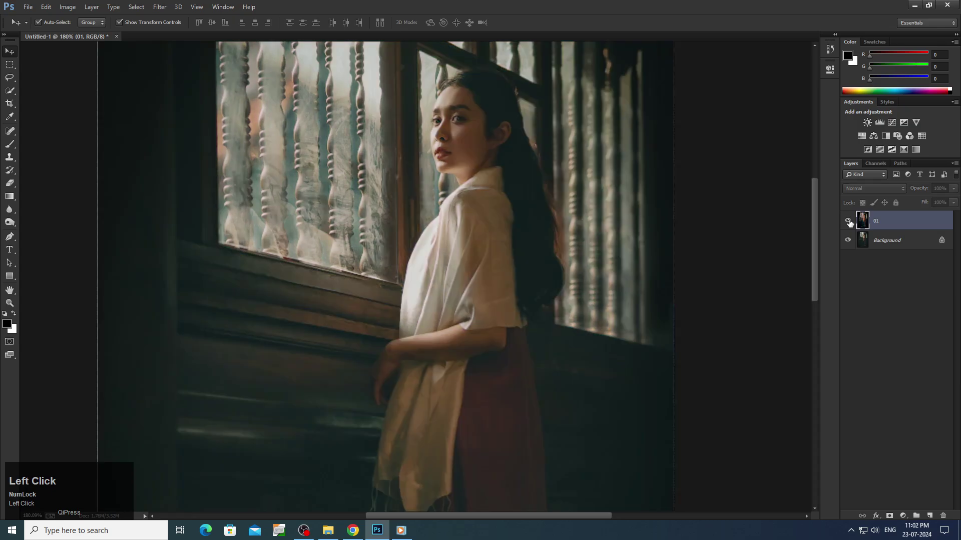
{"action": "left_click", "coordinate": [847, 221]}
{"action": "left_click", "coordinate": [848, 222]}
{"action": "left_click", "coordinate": [848, 222]}
{"action": "left_click", "coordinate": [848, 221]}
{"action": "left_click", "coordinate": [848, 221]}
Smooth the skin on layer 01 with the Portraiture filter, using Smoothing: High and a skin tone sampled from her cheek
{"action": "left_click", "coordinate": [160, 7]}
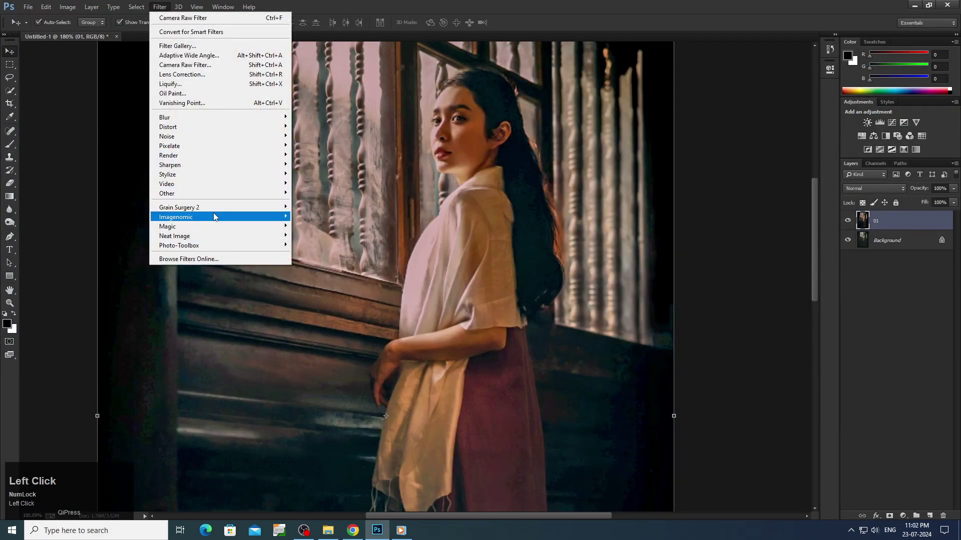
{"action": "mouse_move", "coordinate": [216, 216]}
{"action": "left_click", "coordinate": [323, 227]}
{"action": "key", "text": "space"}
{"action": "left_click", "coordinate": [666, 326]}
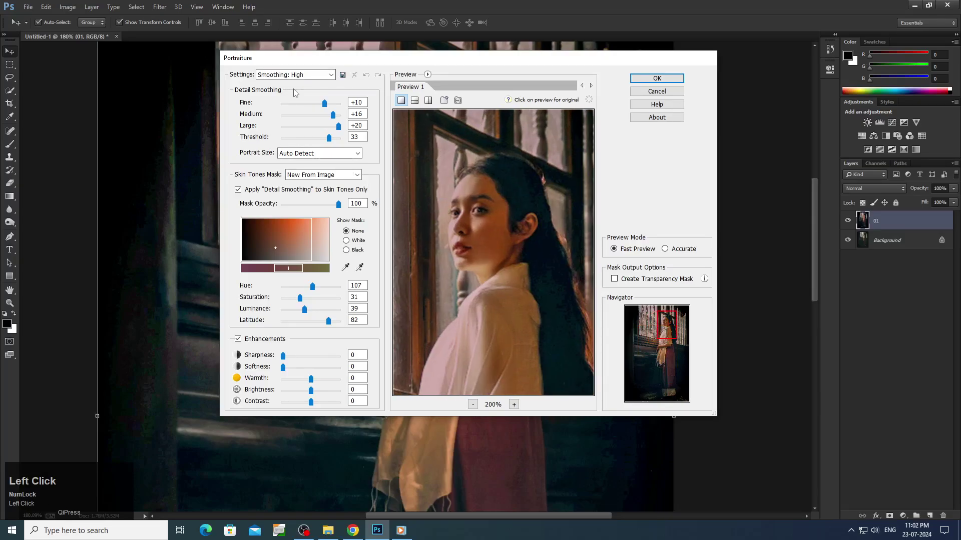
{"action": "left_click", "coordinate": [359, 267]}
{"action": "left_click", "coordinate": [491, 221]}
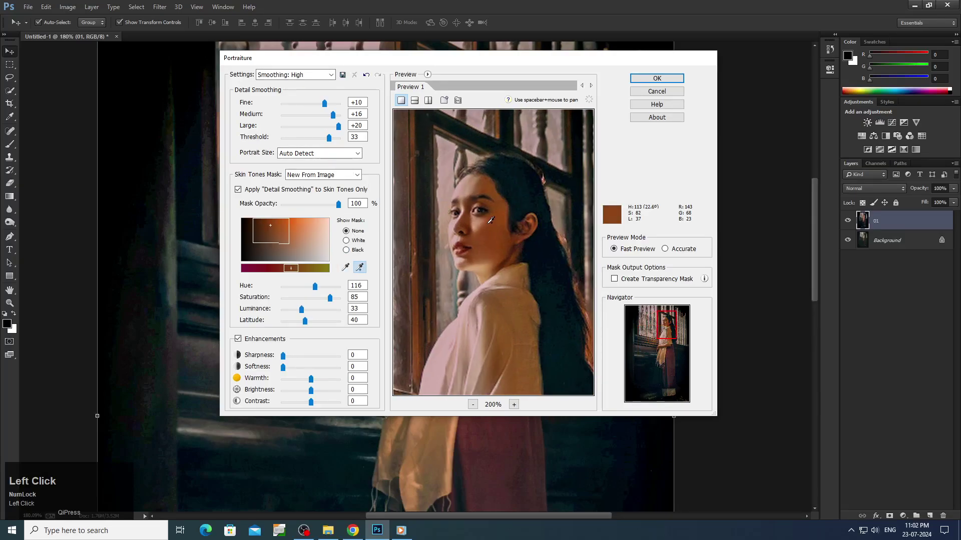
{"action": "key", "text": "Return"}
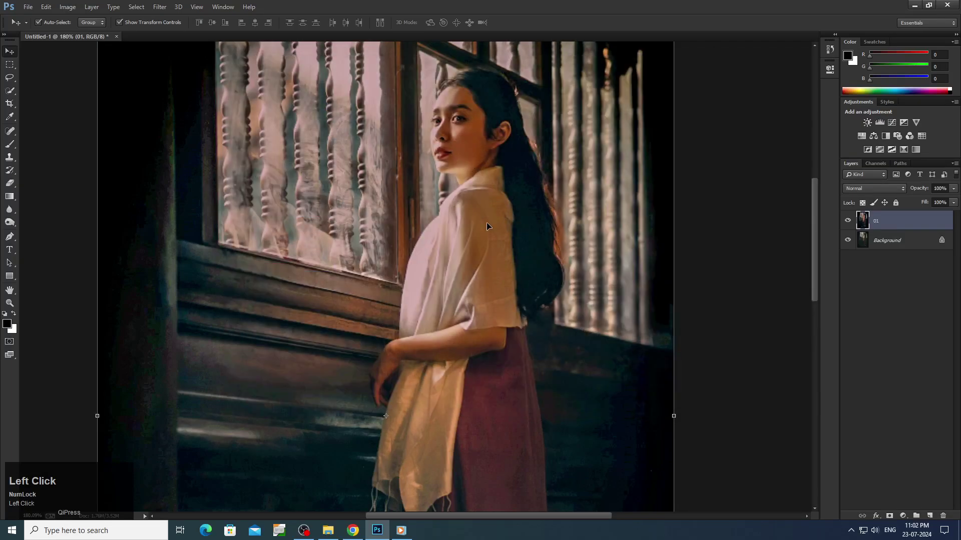
Hide and show layer 01 repeatedly to compare the smoothed final edit with the original photo
{"action": "left_click", "coordinate": [847, 221]}
{"action": "left_click", "coordinate": [847, 220]}
{"action": "left_click", "coordinate": [847, 220]}
{"action": "left_click", "coordinate": [847, 220]}
{"action": "left_click", "coordinate": [847, 220]}
{"action": "left_click", "coordinate": [847, 220]}
{"action": "left_click", "coordinate": [304, 532]}
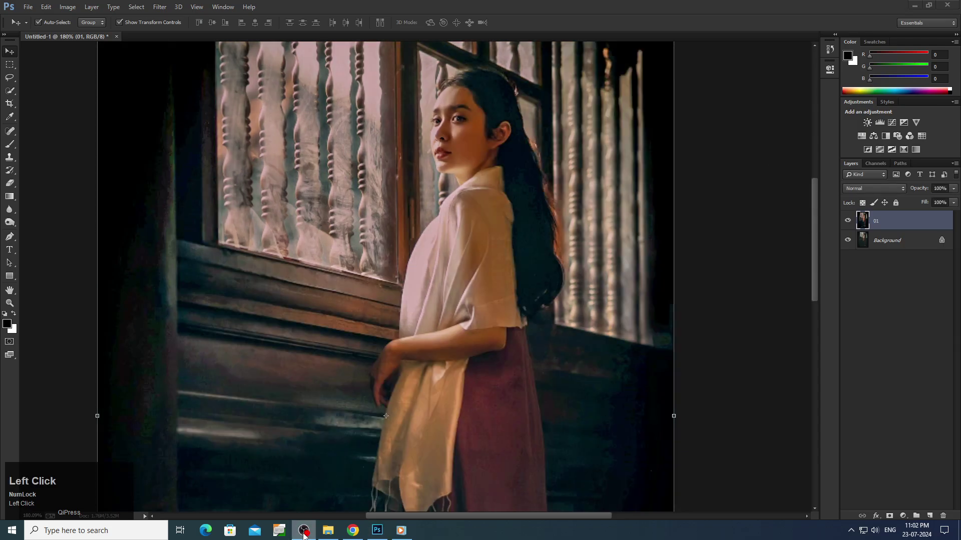